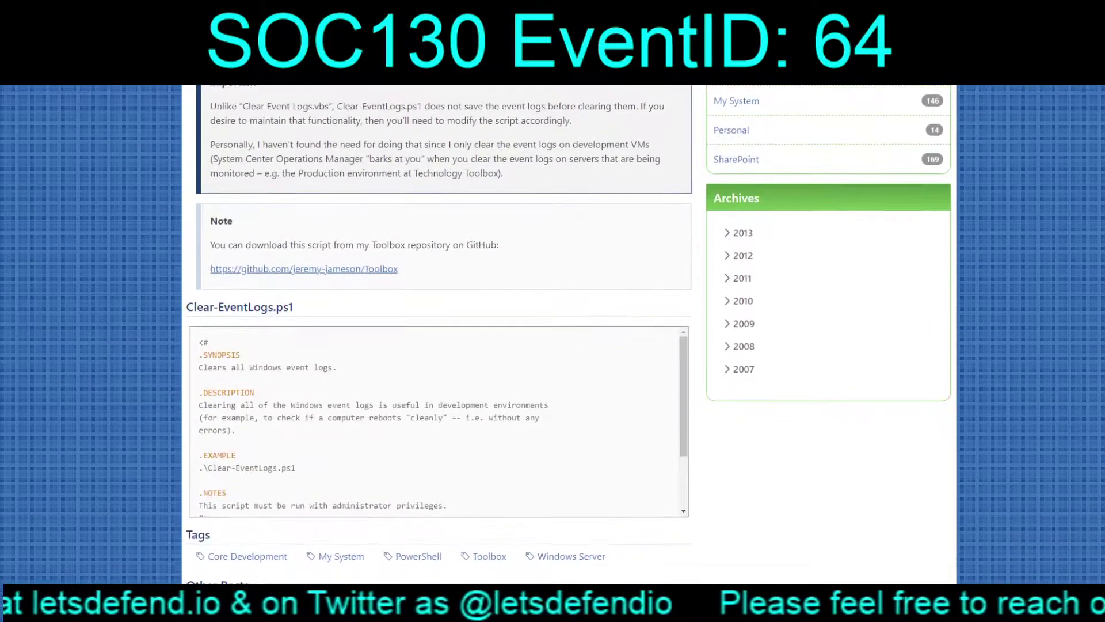
Examine the Clear-EventLogs.ps1 script and its explanation in the article on clearing Windows event logs, and return to the search results
drag(683, 393, 683, 396)
scroll(438, 419, down, 2)
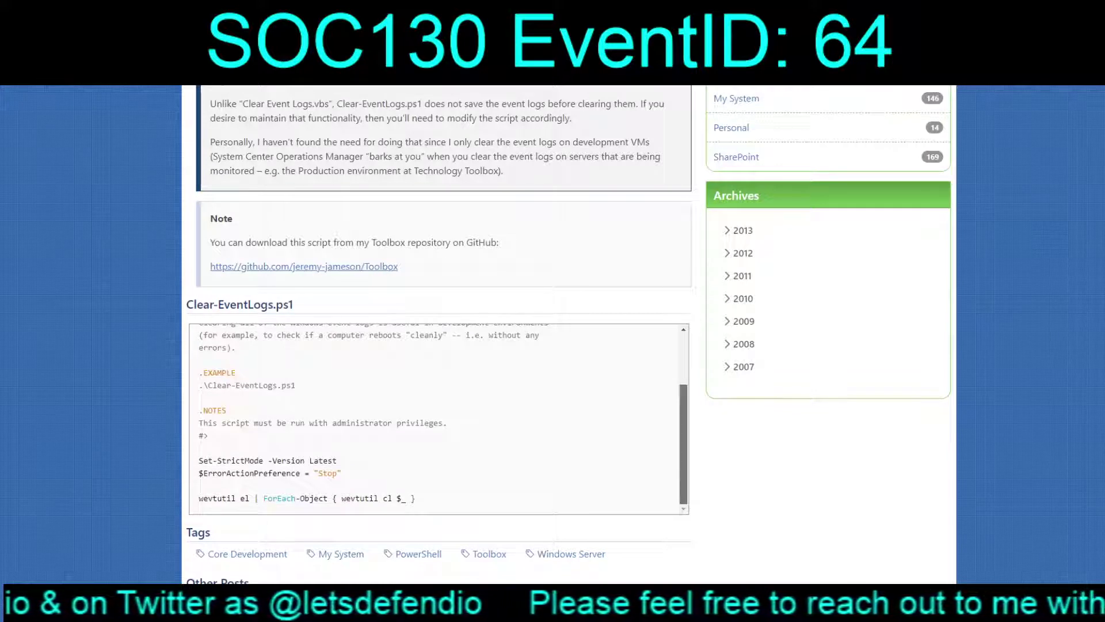
scroll(437, 419, up, 2)
scroll(438, 419, down, 2)
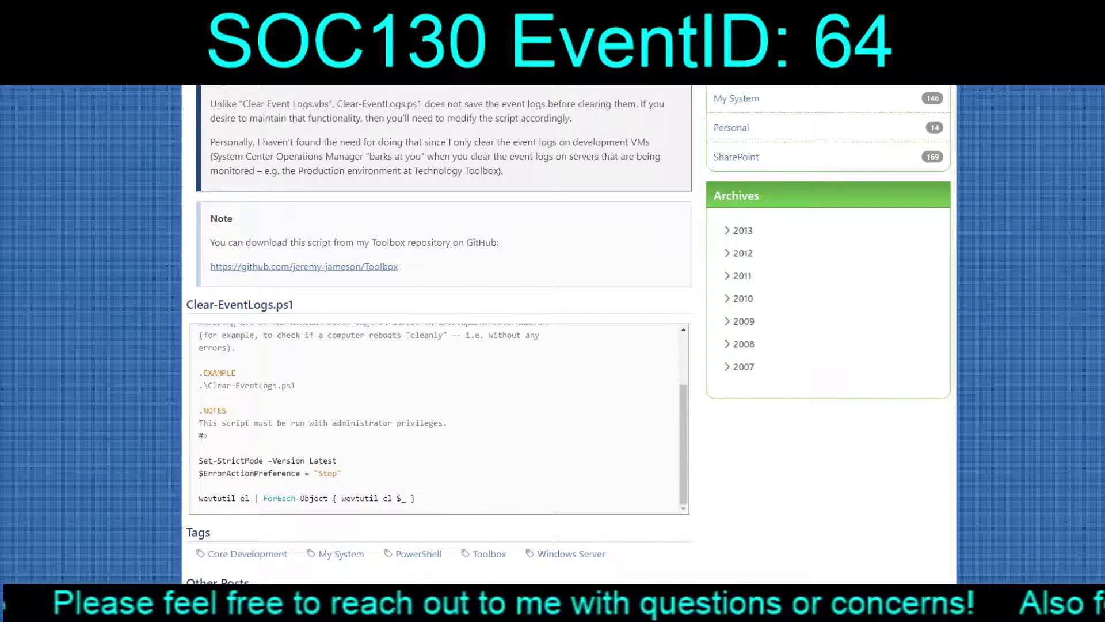
scroll(438, 333, down, 5)
scroll(437, 334, up, 7)
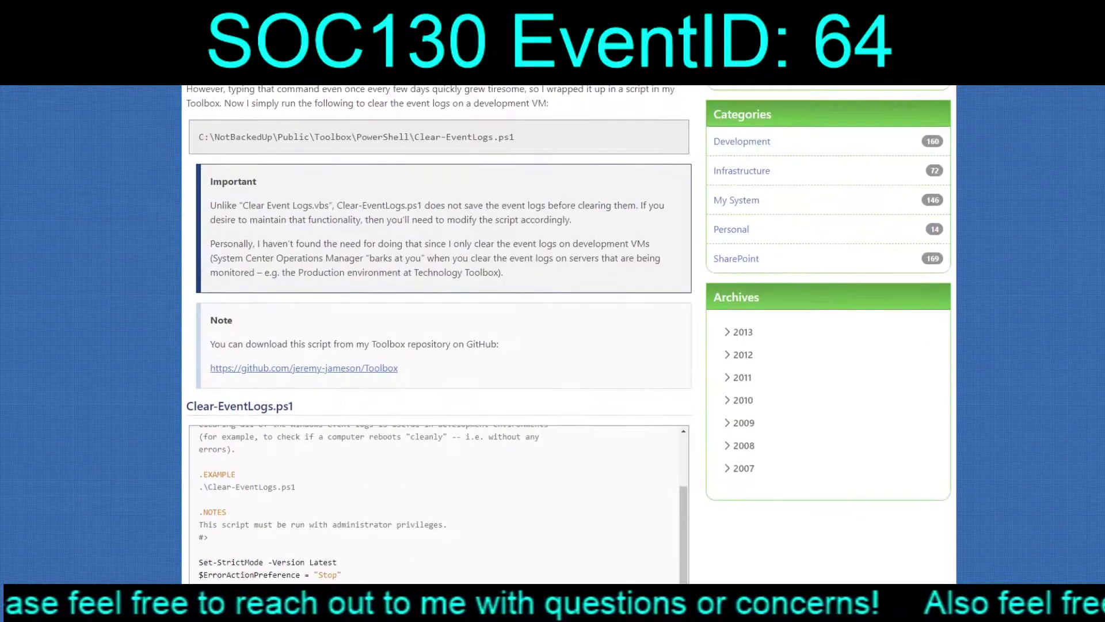
scroll(438, 500, up, 4)
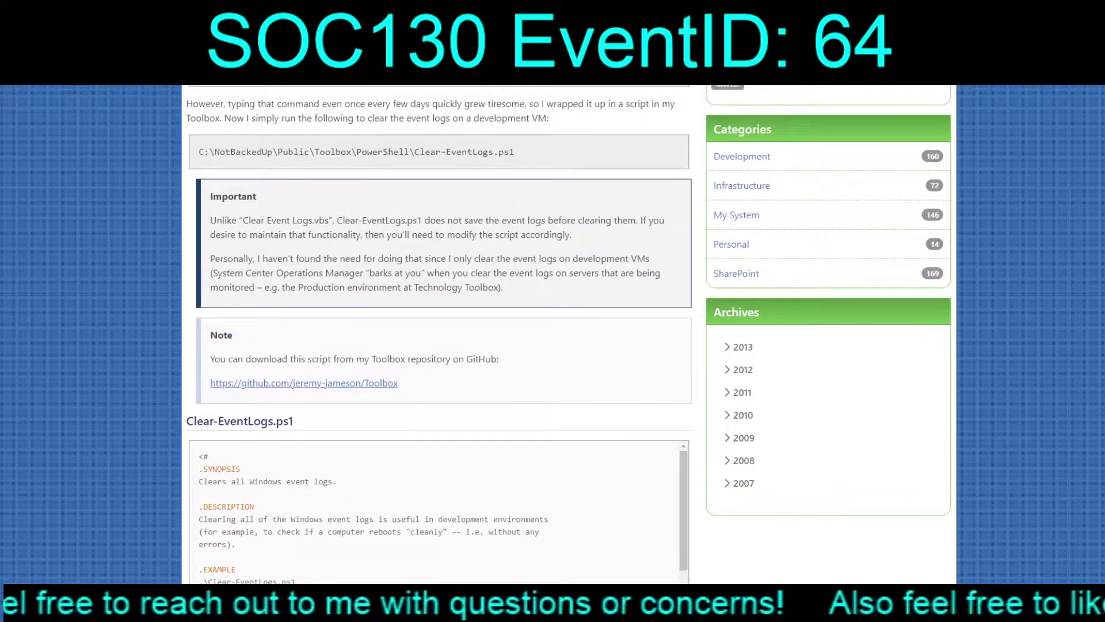
scroll(438, 334, up, 6)
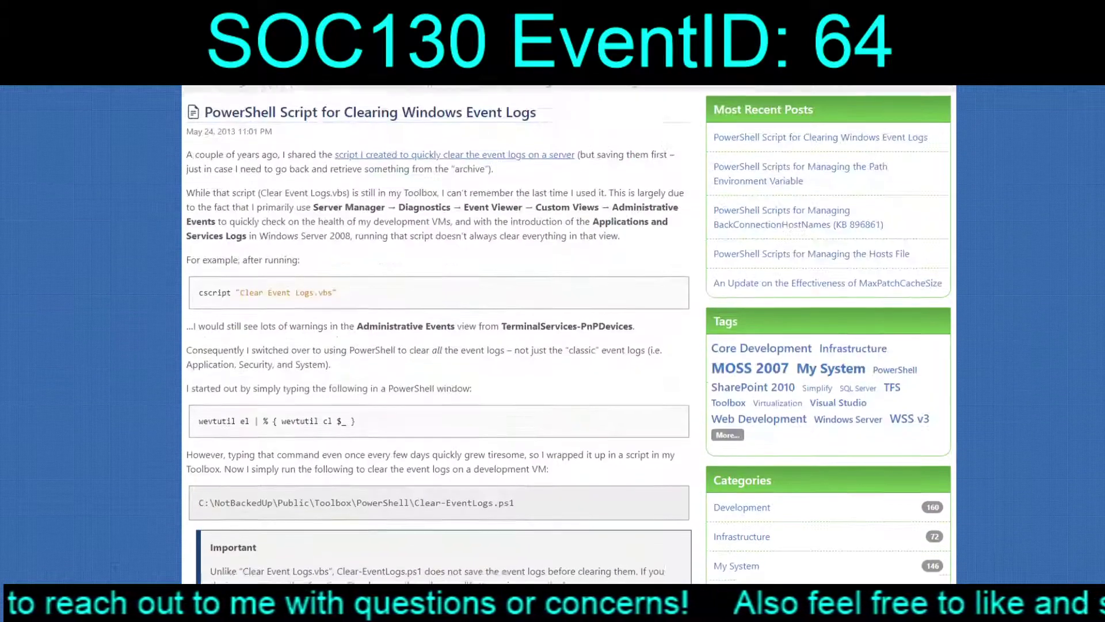
scroll(438, 334, up, 1)
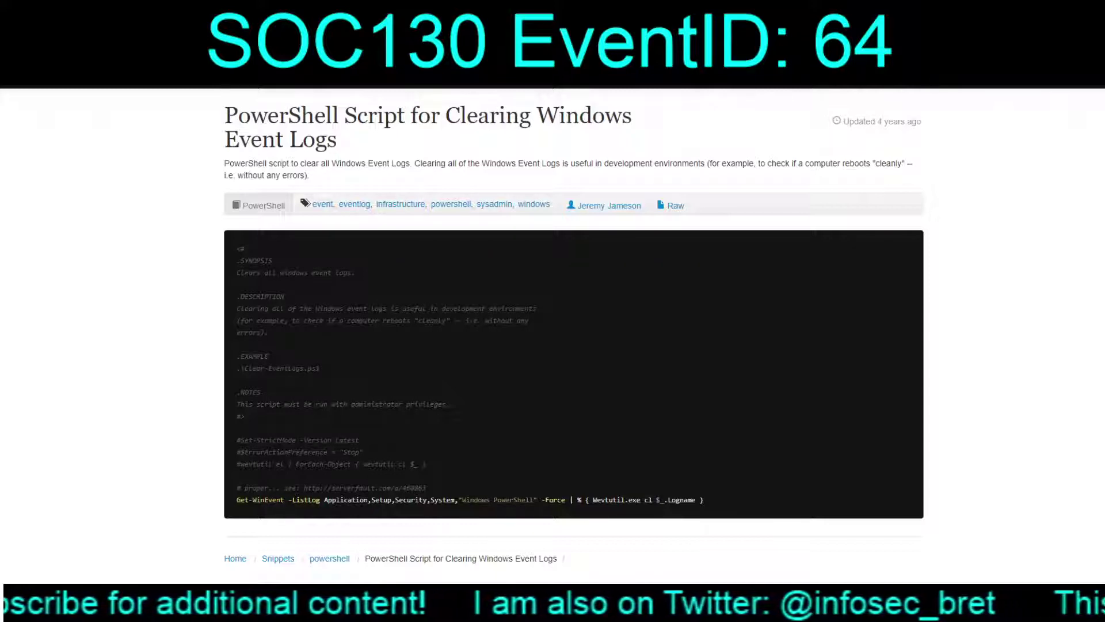
key(alt+Left)
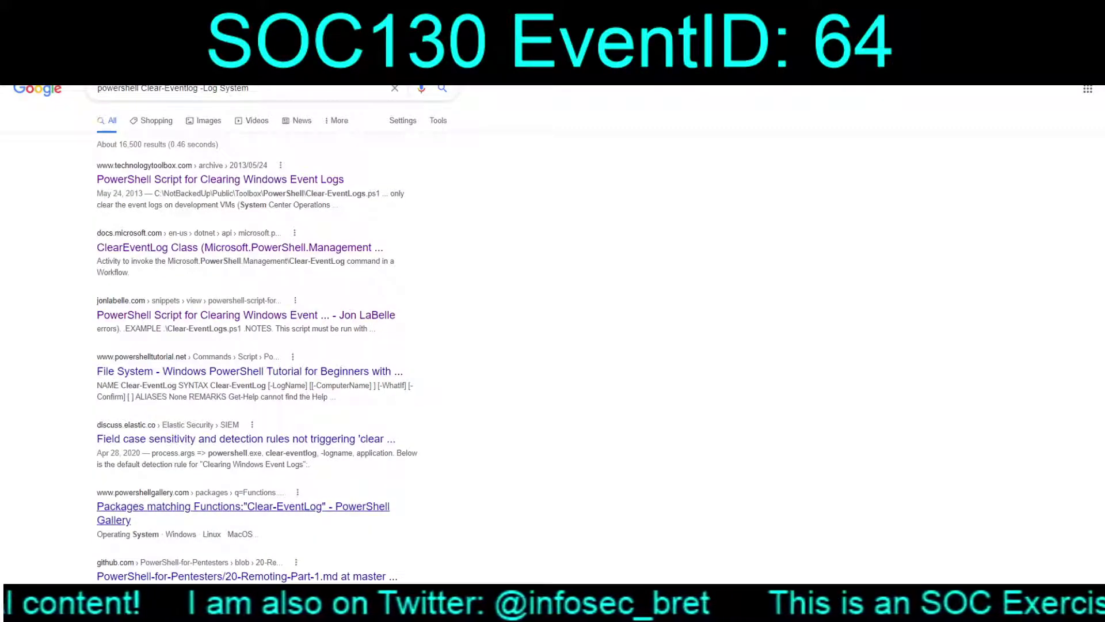
Expand hh.exe in the Exchange Server's process history and select the MD5 hash of powershell.exe
key(ctrl+Tab)
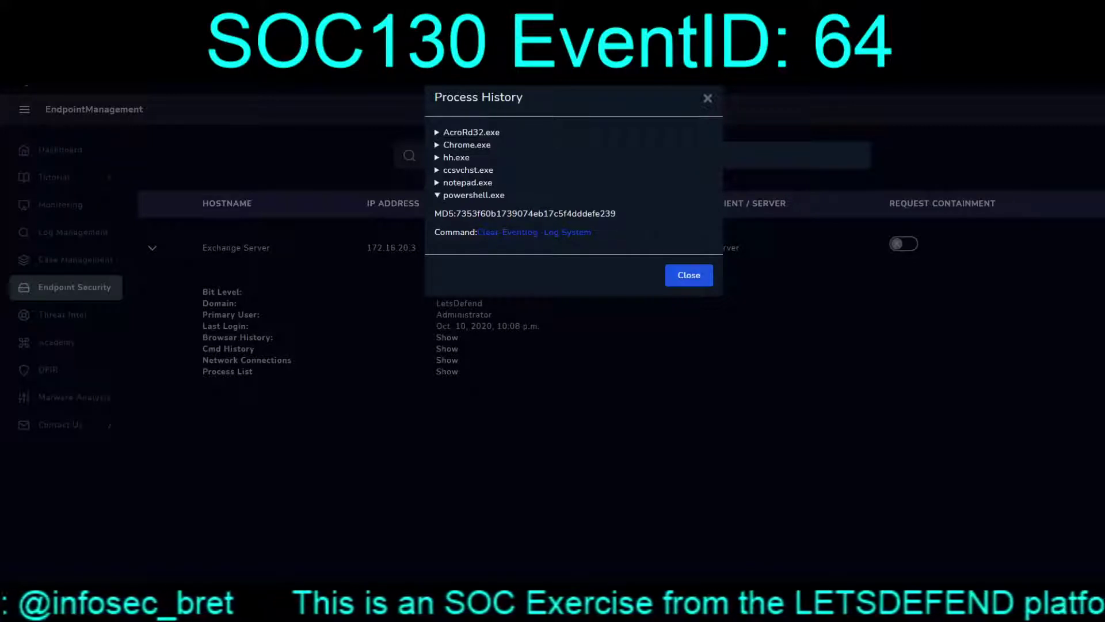
click(456, 157)
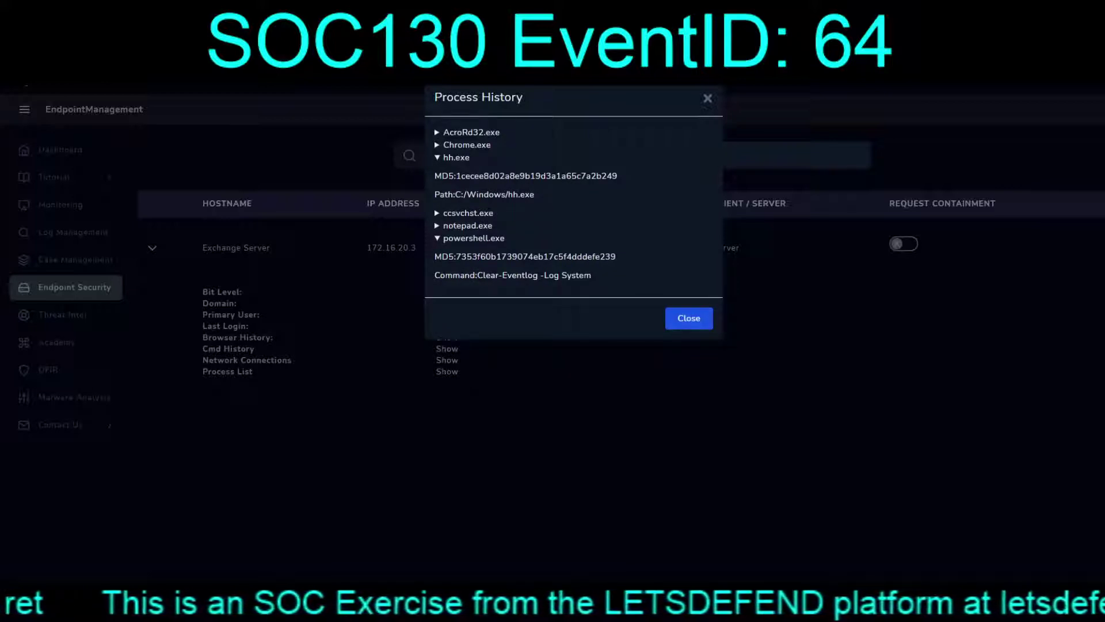
double_click(497, 256)
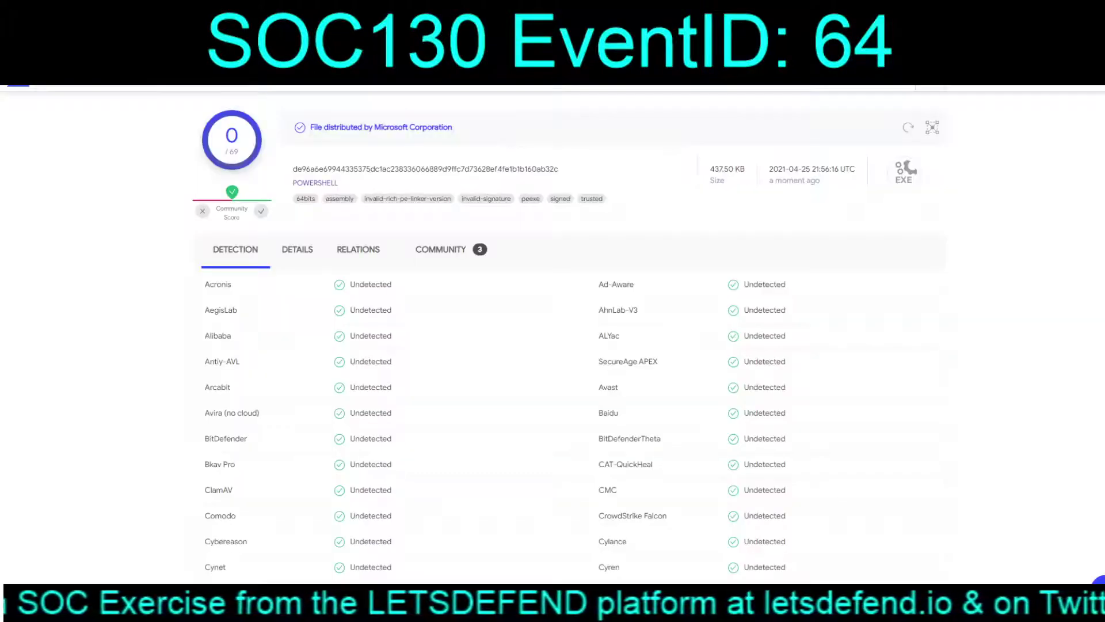
Review the details, relations, community votes and vendor detections in the VirusTotal report for the powershell.exe hash
click(297, 249)
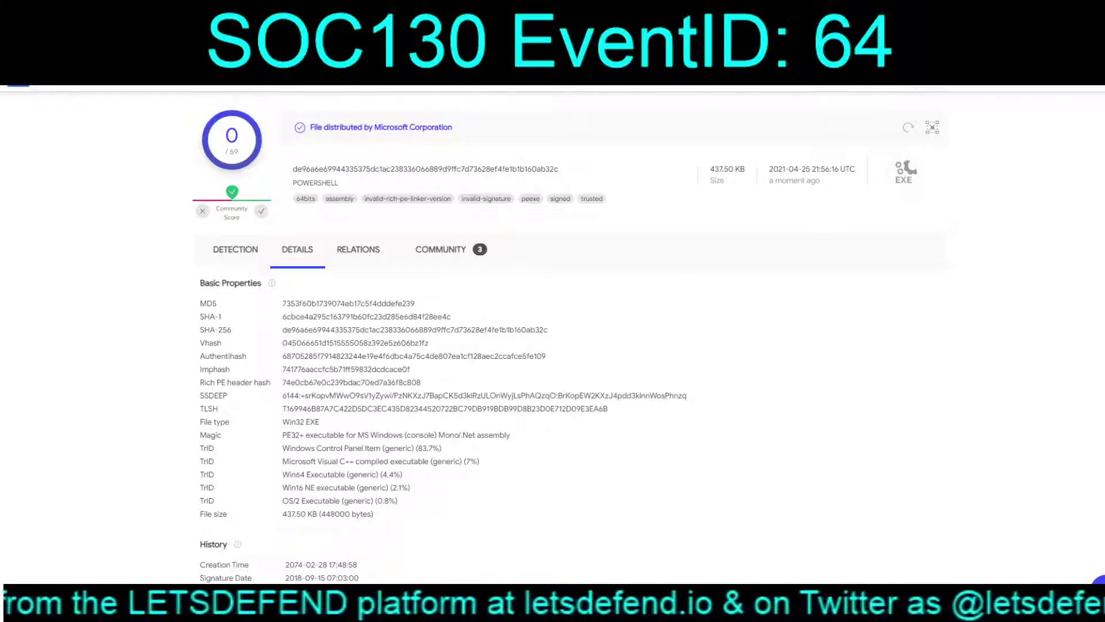
click(358, 249)
click(440, 249)
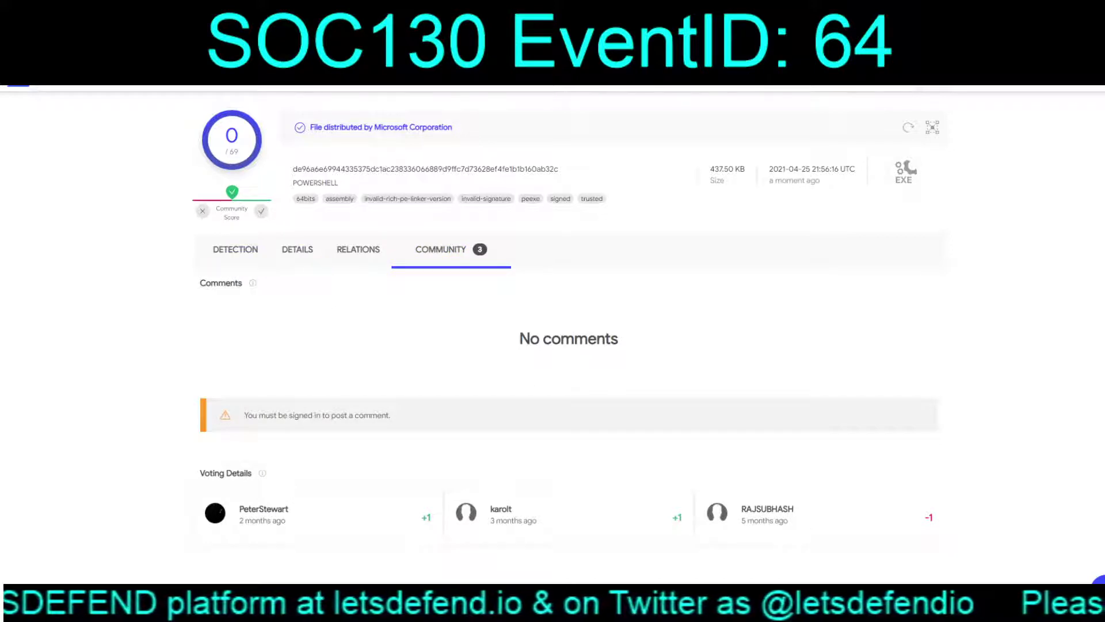
click(235, 249)
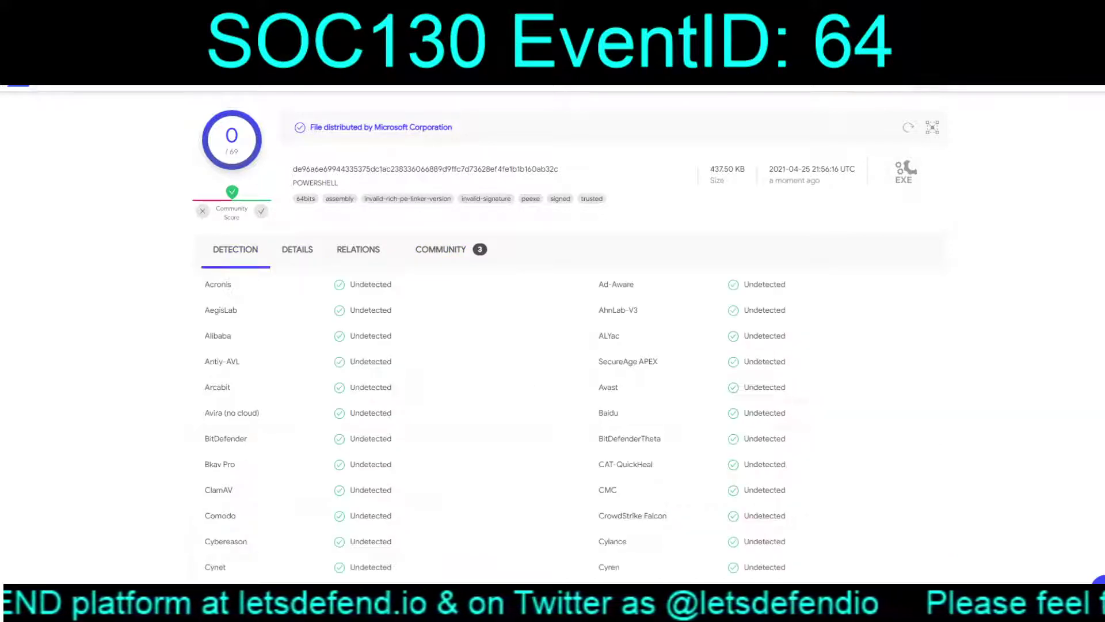
scroll(568, 345, down, 2)
scroll(553, 345, down, 2)
scroll(553, 346, up, 4)
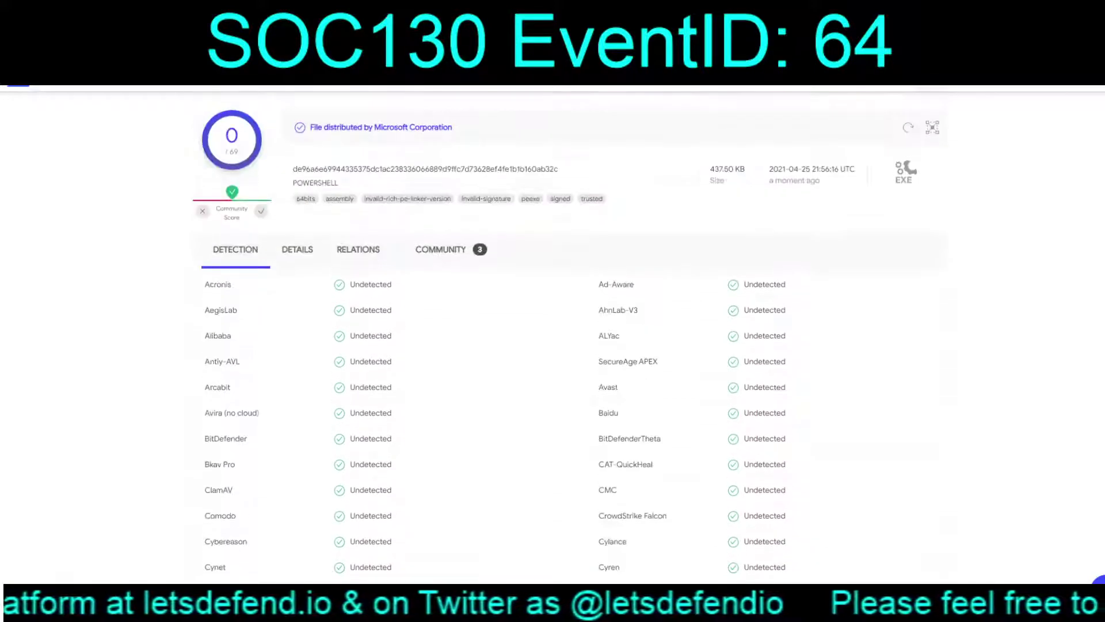
Search Google for "powershell.exe Clear-Eventlog -Log System"
key(ctrl+shift+Tab)
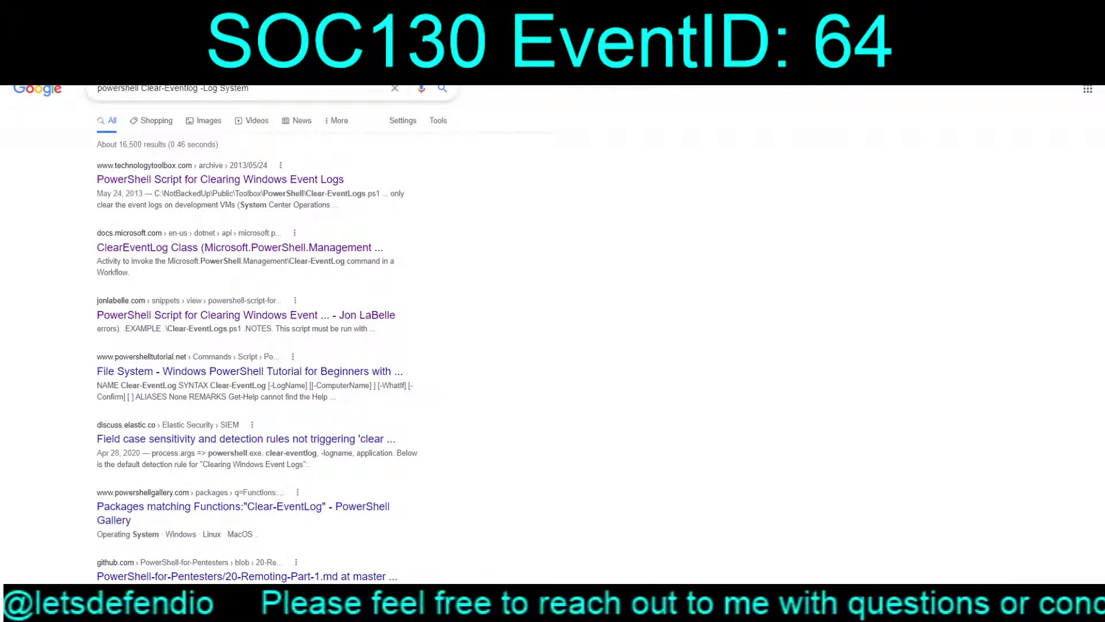
click(139, 88)
text(.exe Clear-Eventlog -Log System)
key(Return)
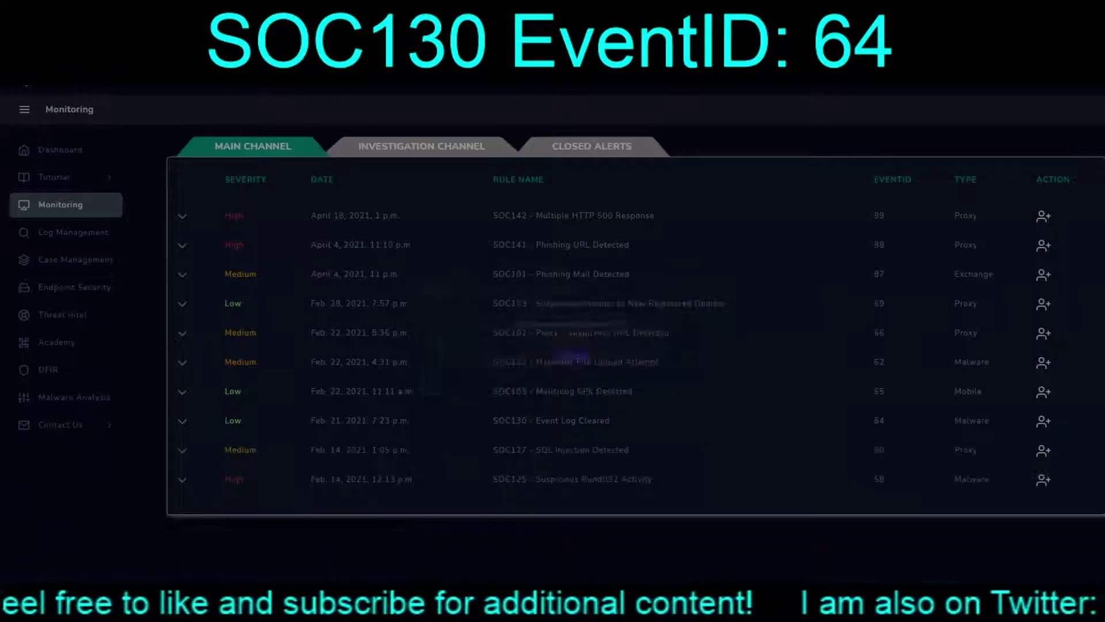
Create the case for the EventID 64 alert and start its Malware Playbook
key(Return)
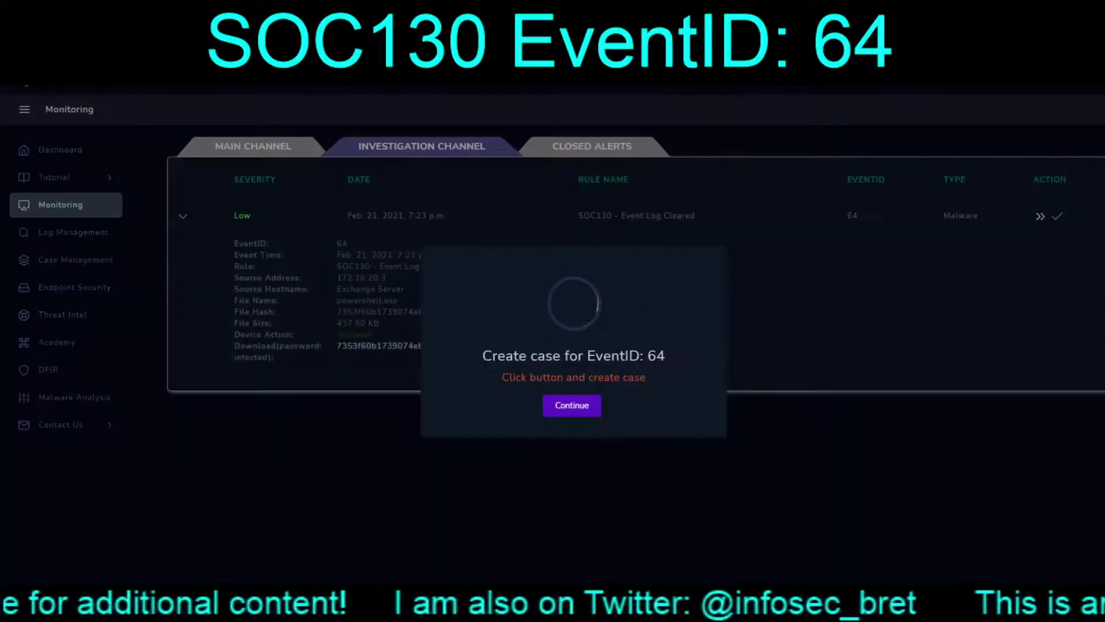
key(Return)
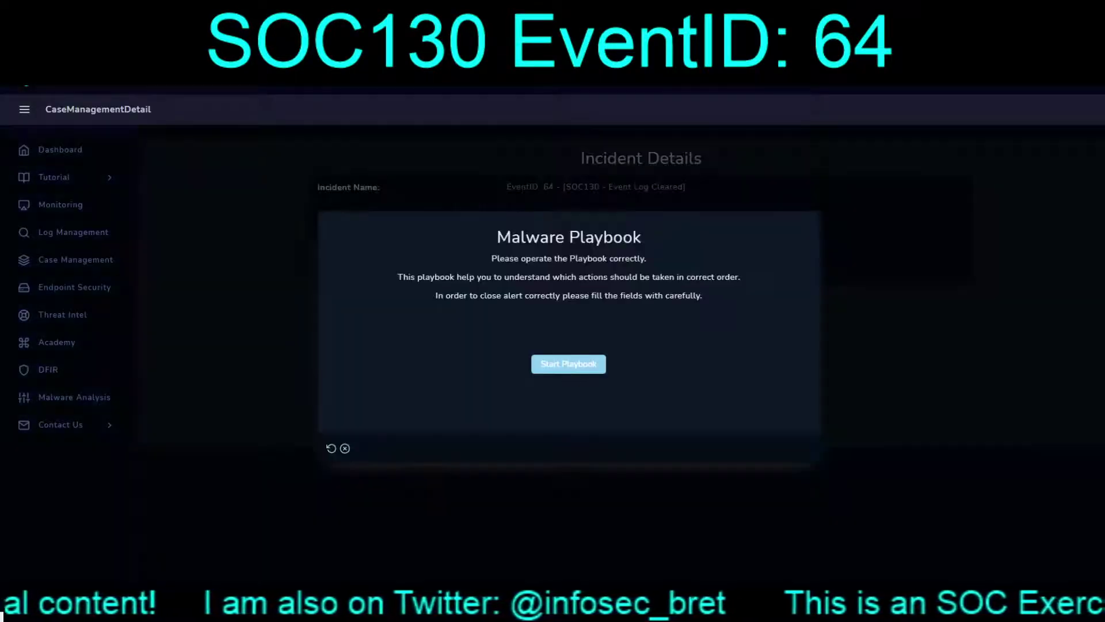
key(Return)
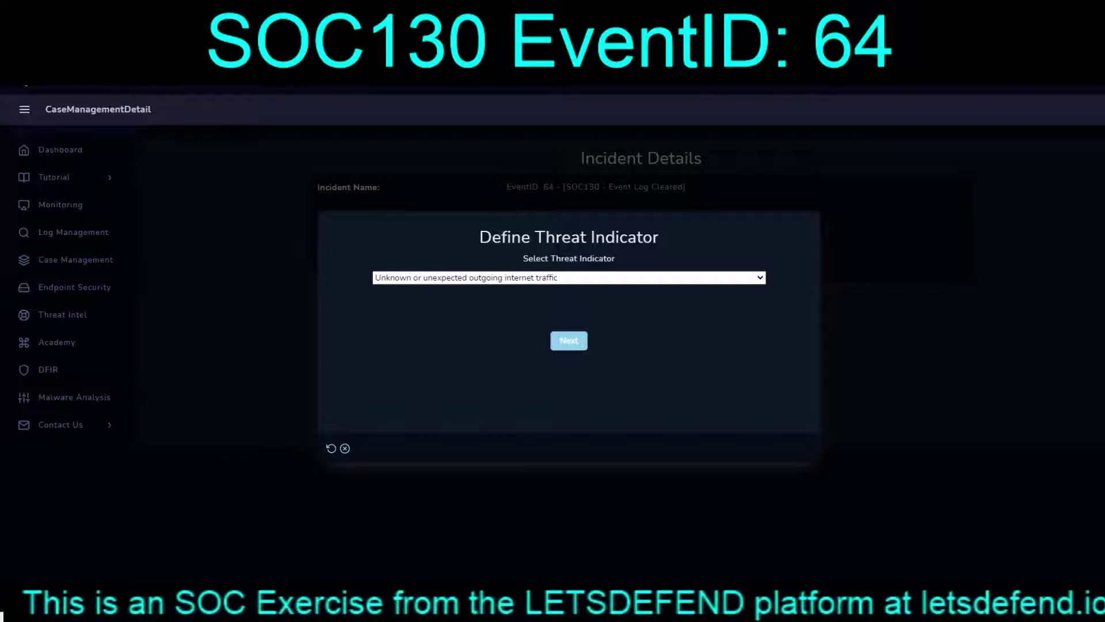
Set the threat indicator to Other and answer Yes to whether the malware is quarantined/cleaned
key(Down)
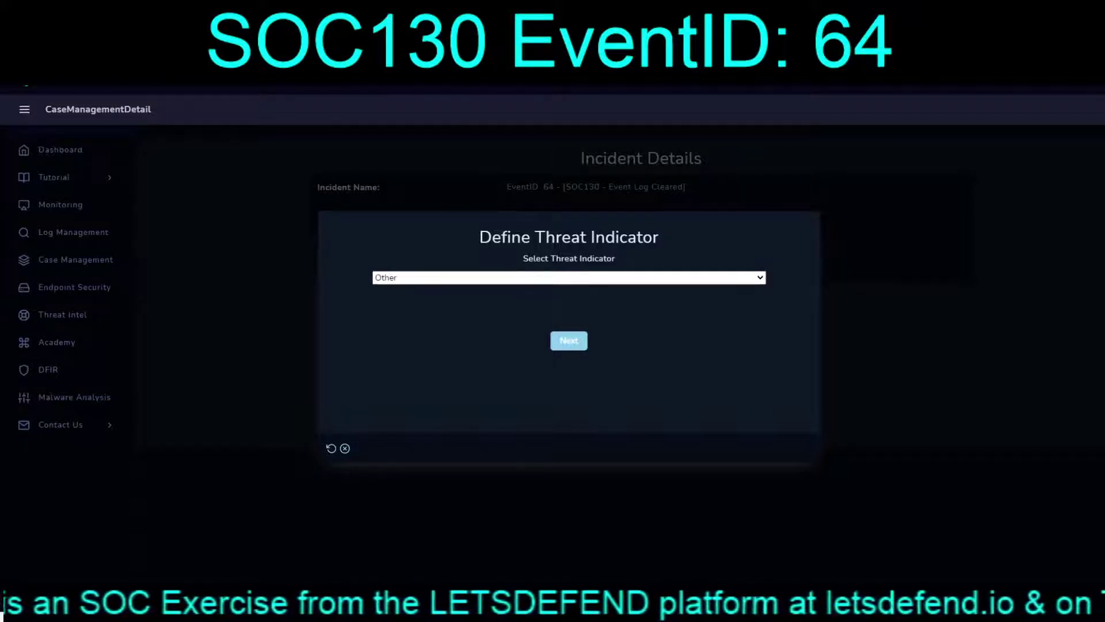
key(Return)
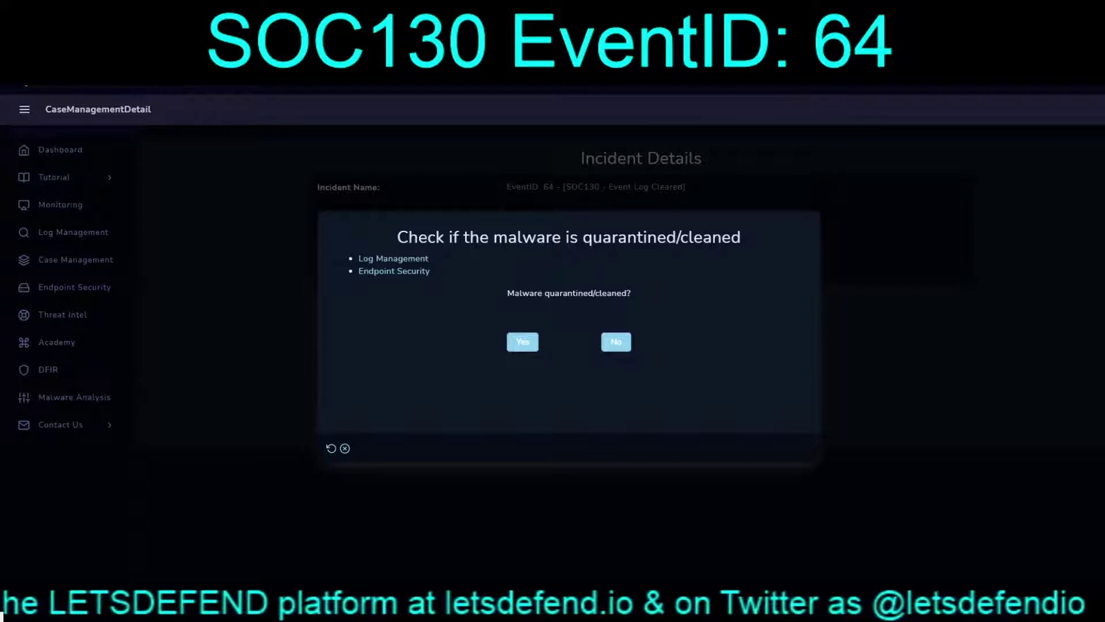
click(522, 342)
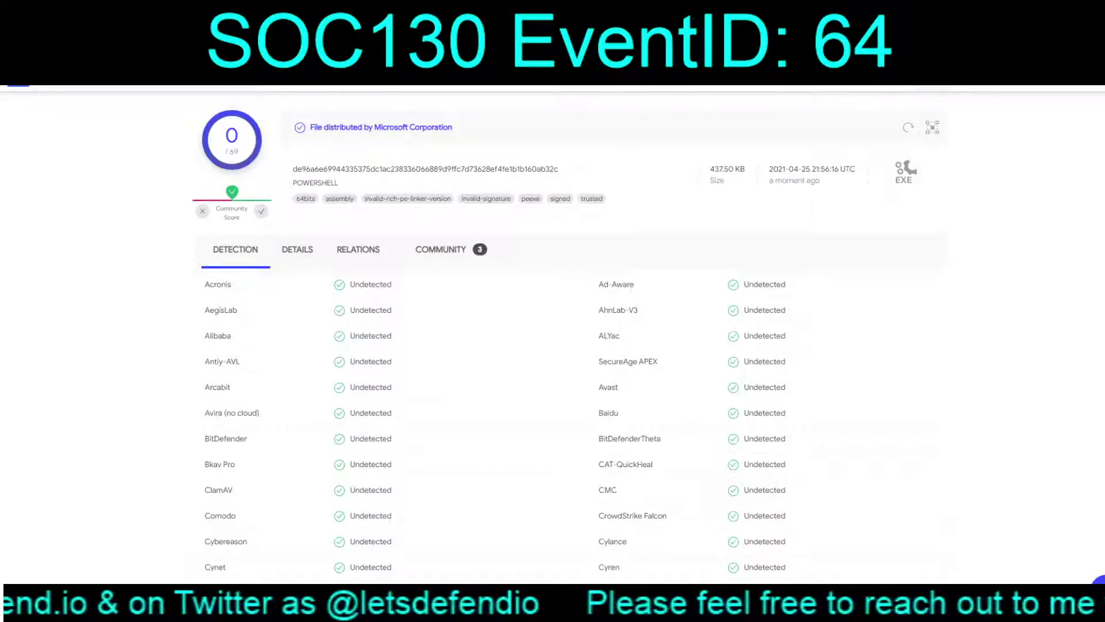
Check the file's tags in the VirusTotal report, and complete the playbook for EventID 64 without adding artifacts
mouse_move(591, 198)
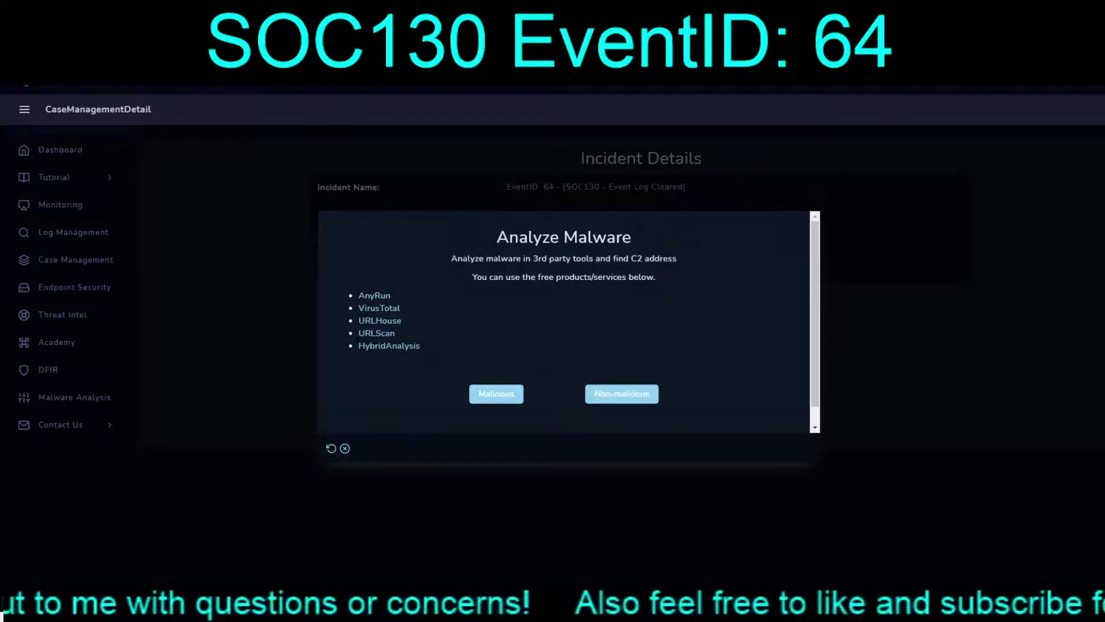
click(796, 443)
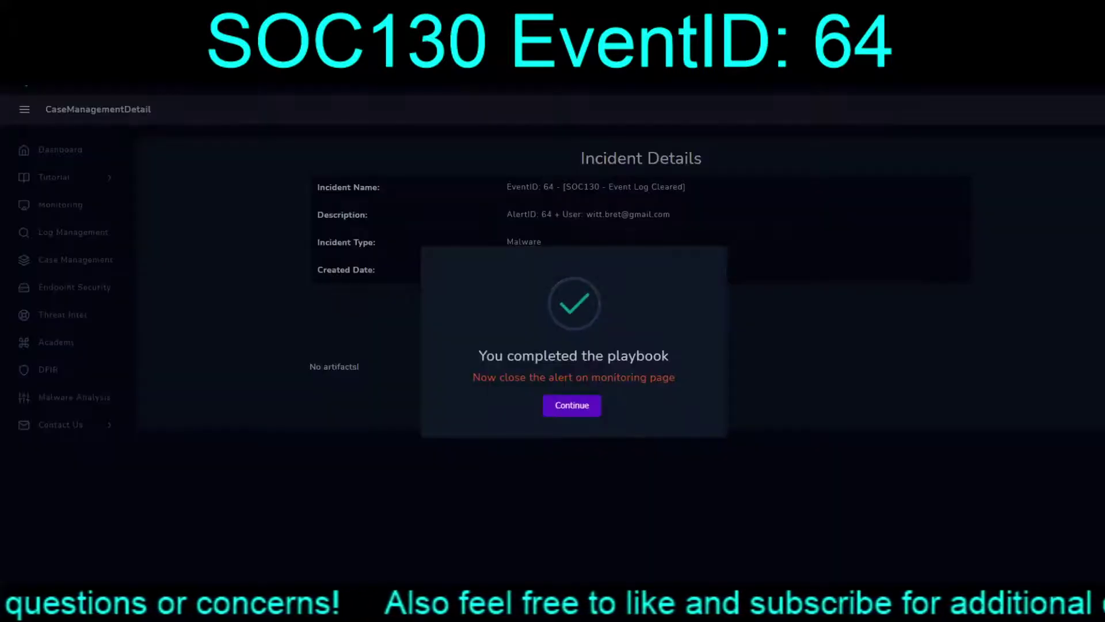
key(Return)
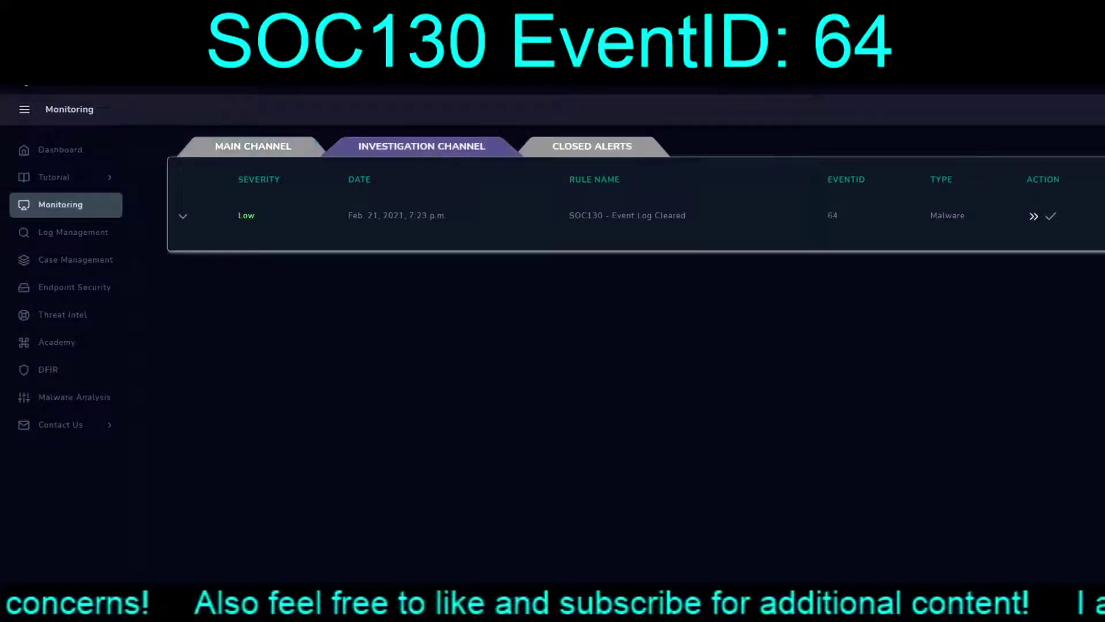
Begin closing the EventID 64 alert as True Positive with a note starting "Powershell was used to clear the System log (no"
click(1051, 216)
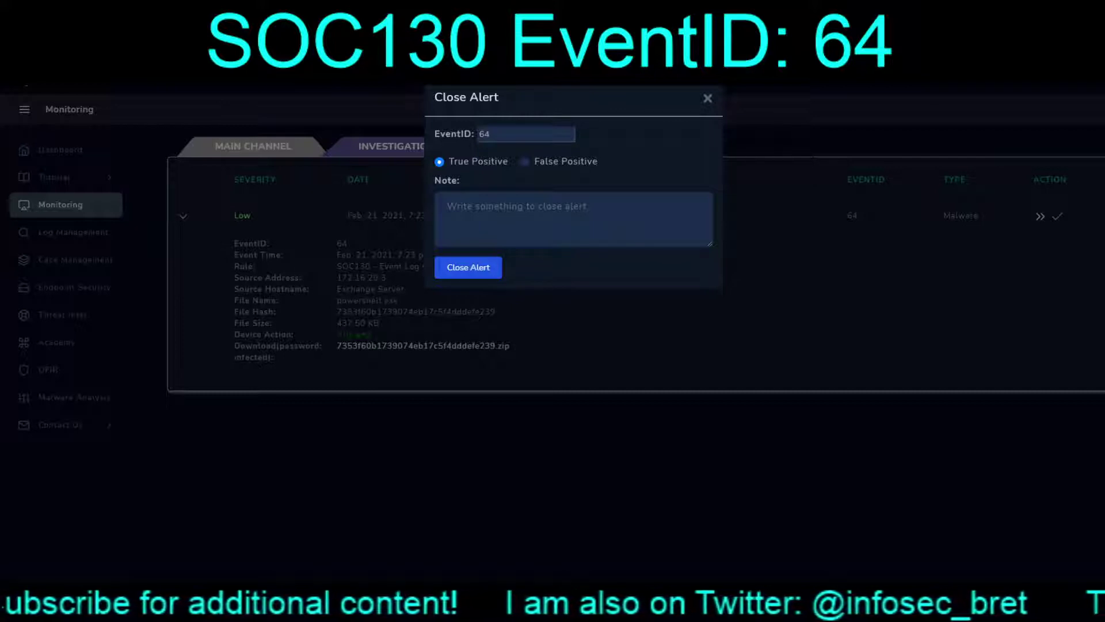
text(Powershell was )
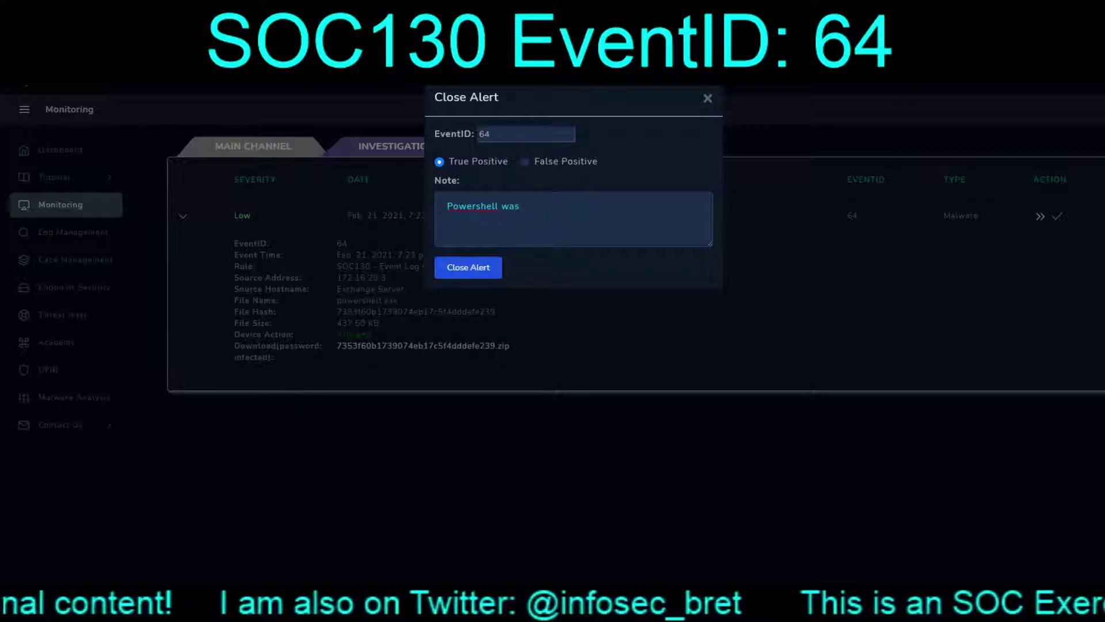
text(used t)
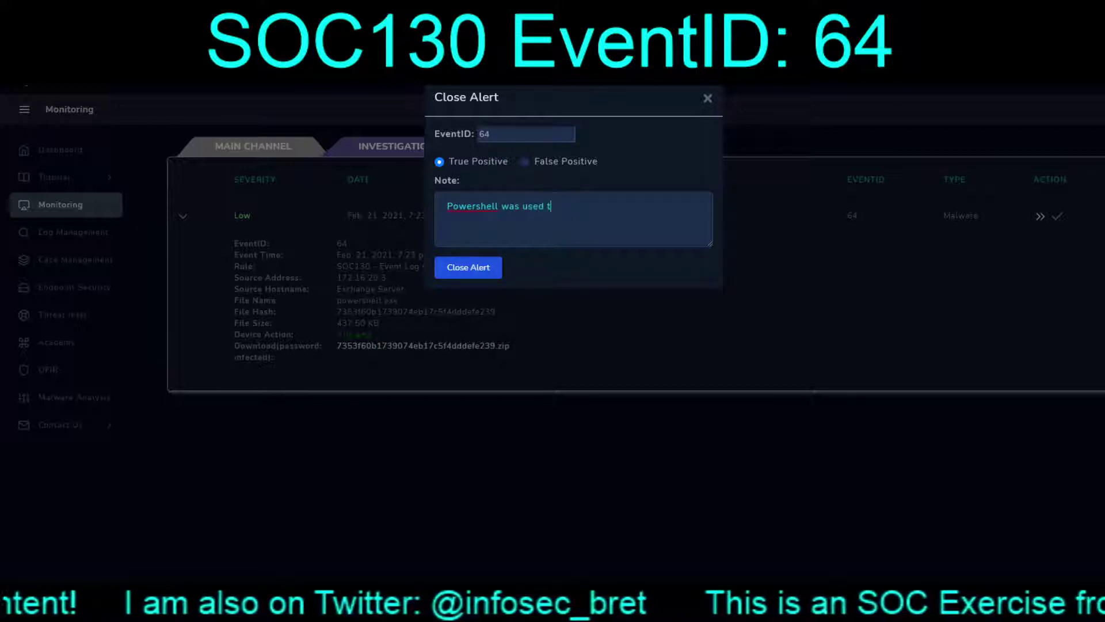
text(o clear the Sys)
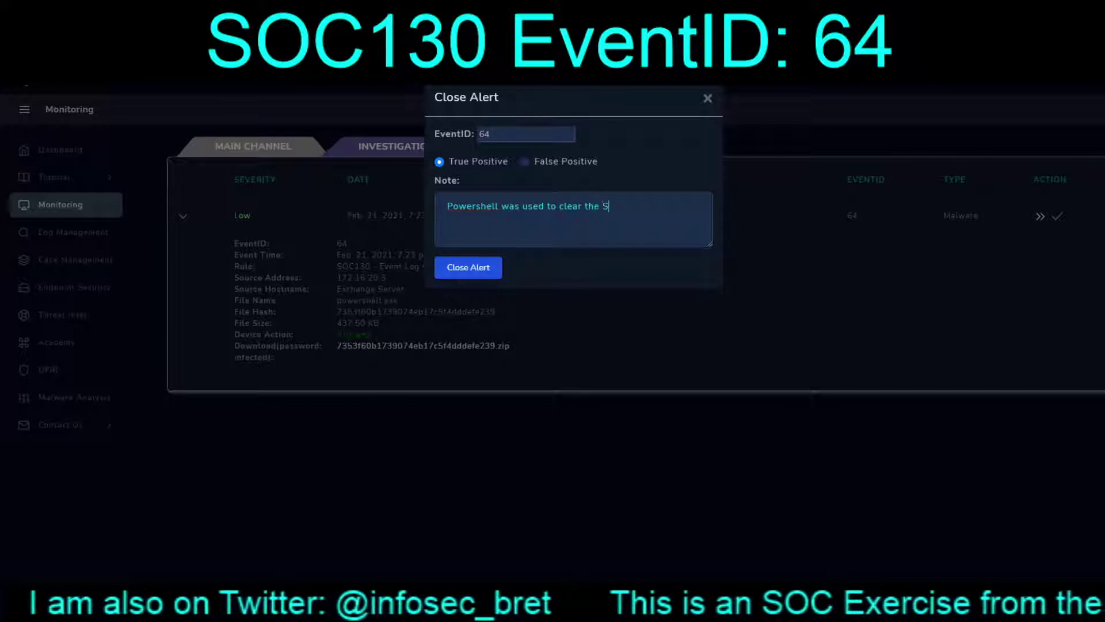
text(tem log)
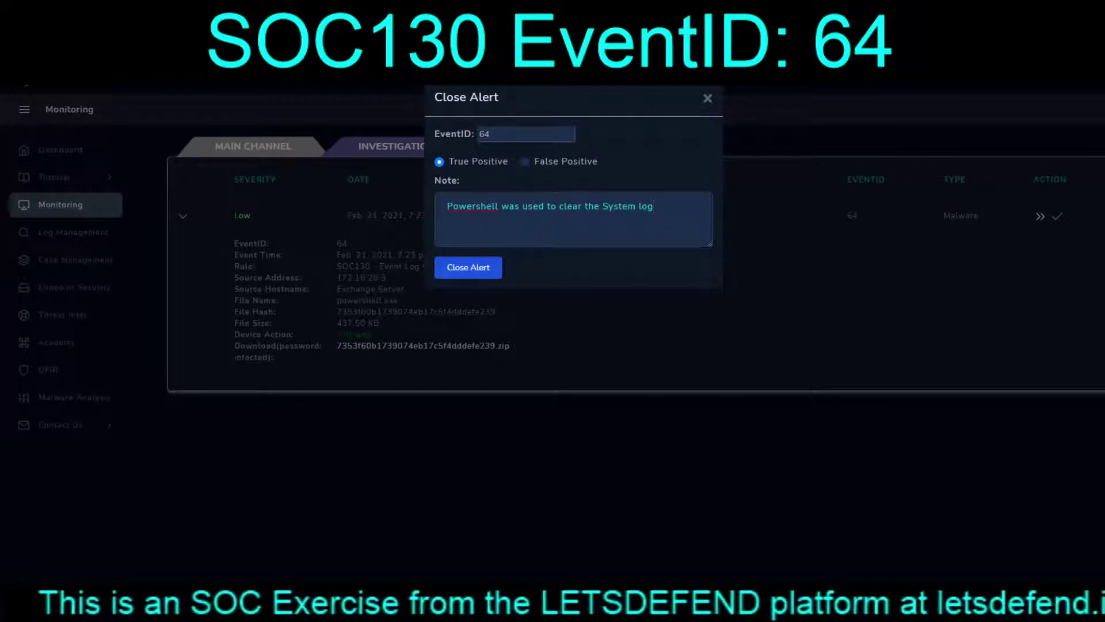
text((n)
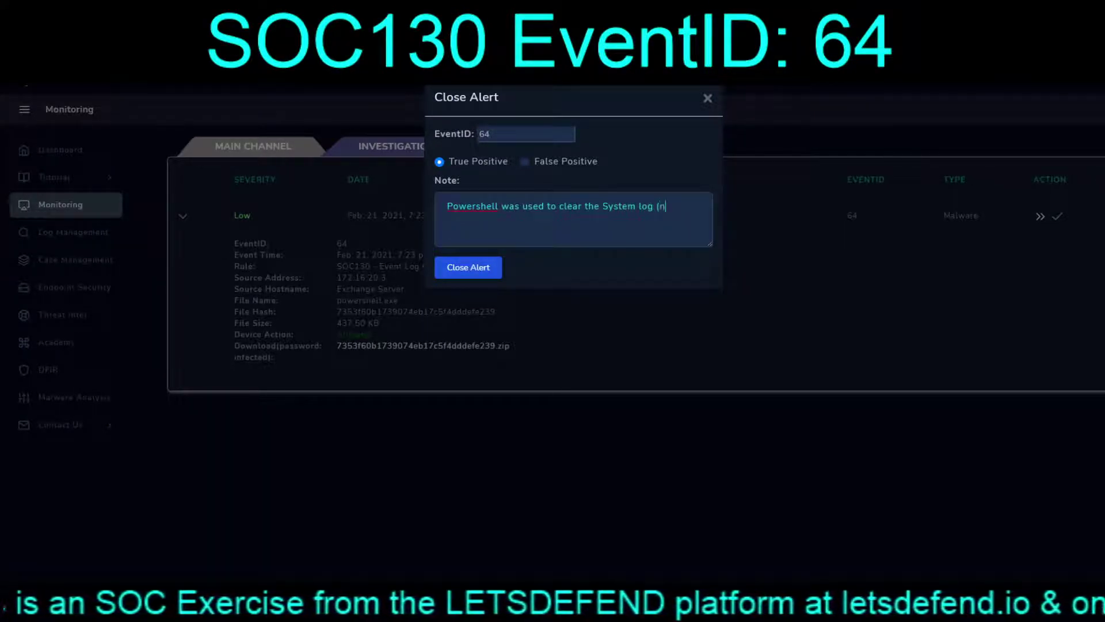
text(o o)
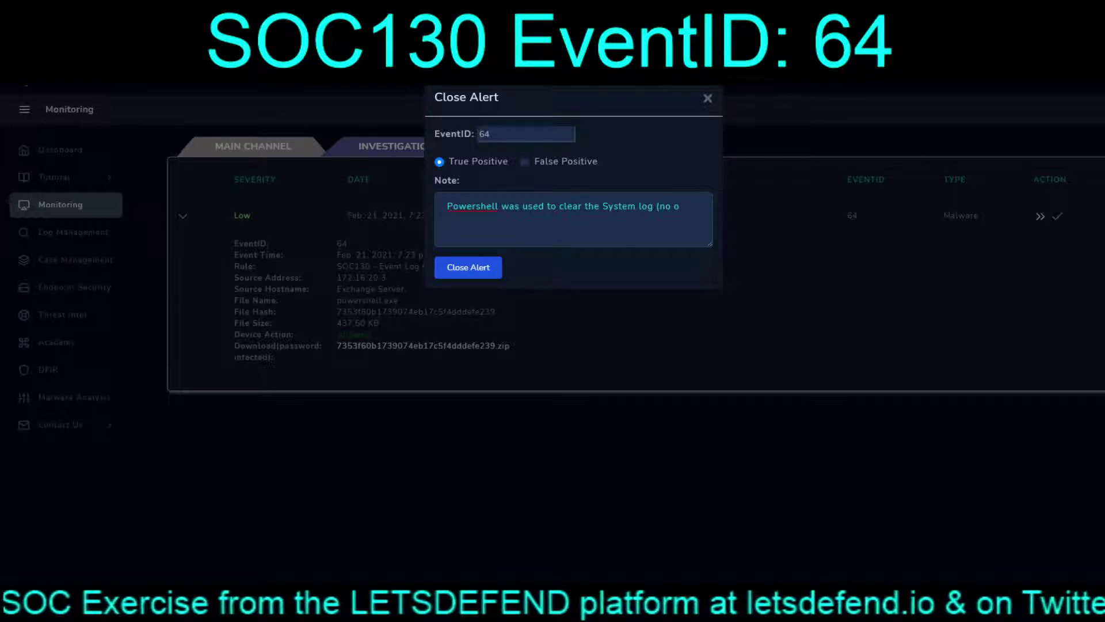
key(BackSpace)
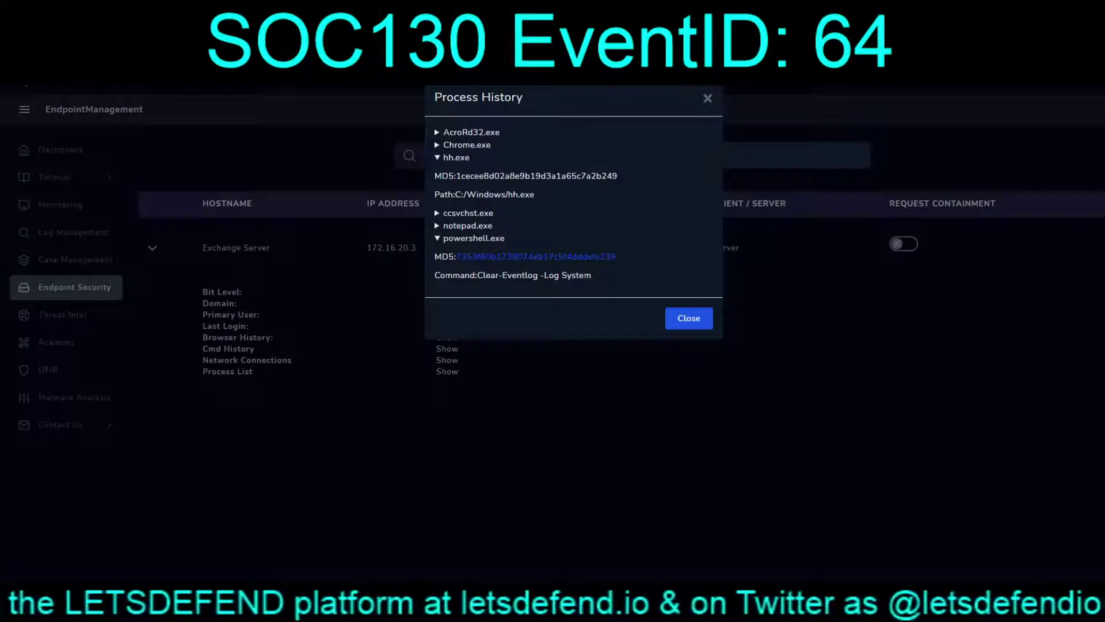
Expand notepad.exe and ccsvchst.exe in the Exchange Server's process history, and look up the hh.exe MD5 in VirusTotal
click(464, 225)
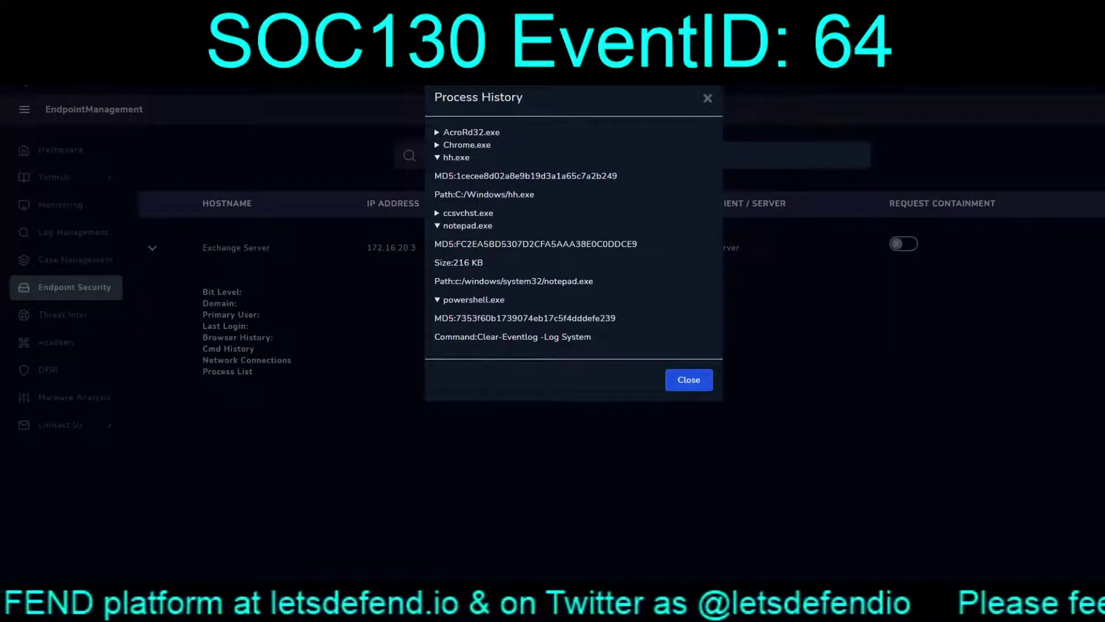
click(463, 213)
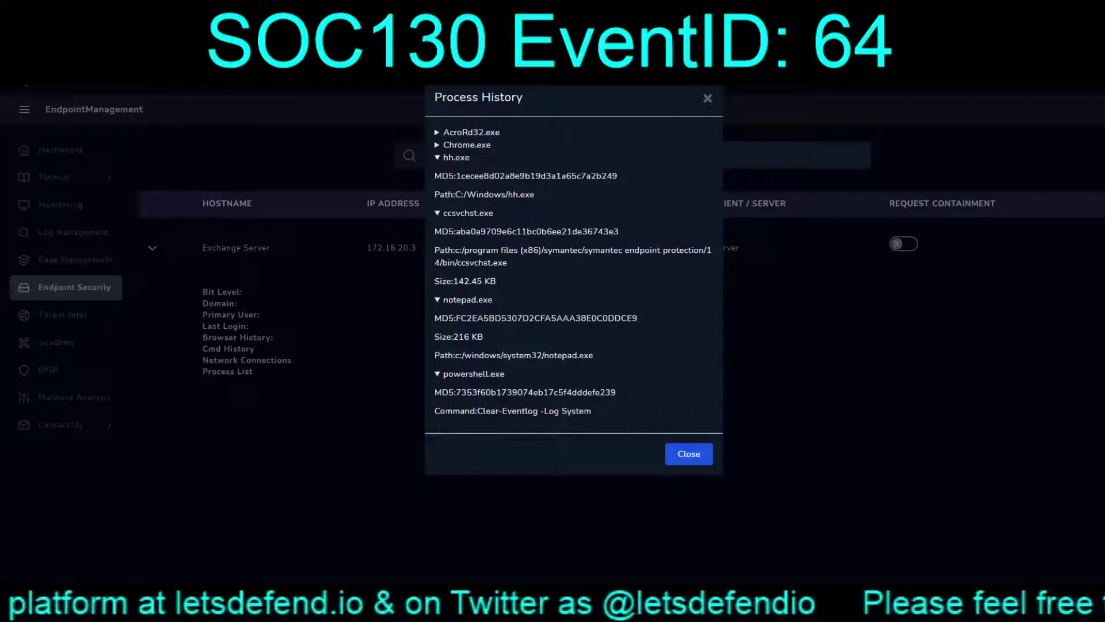
double_click(536, 176)
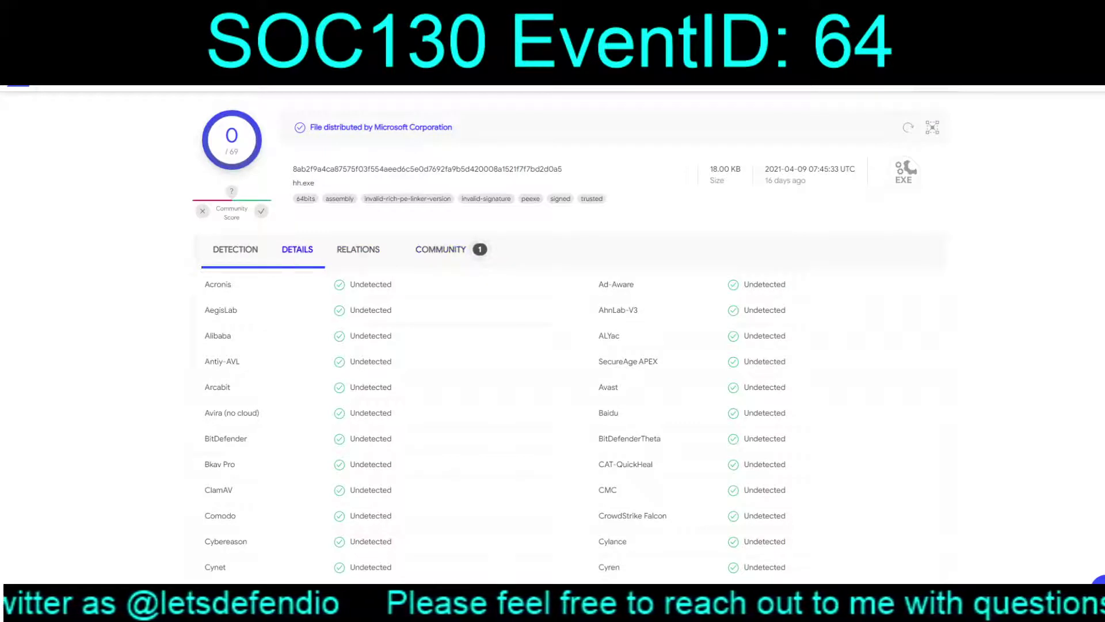
Examine the community comments, relations, details and vendor detections in the VirusTotal report for hh.exe
click(450, 249)
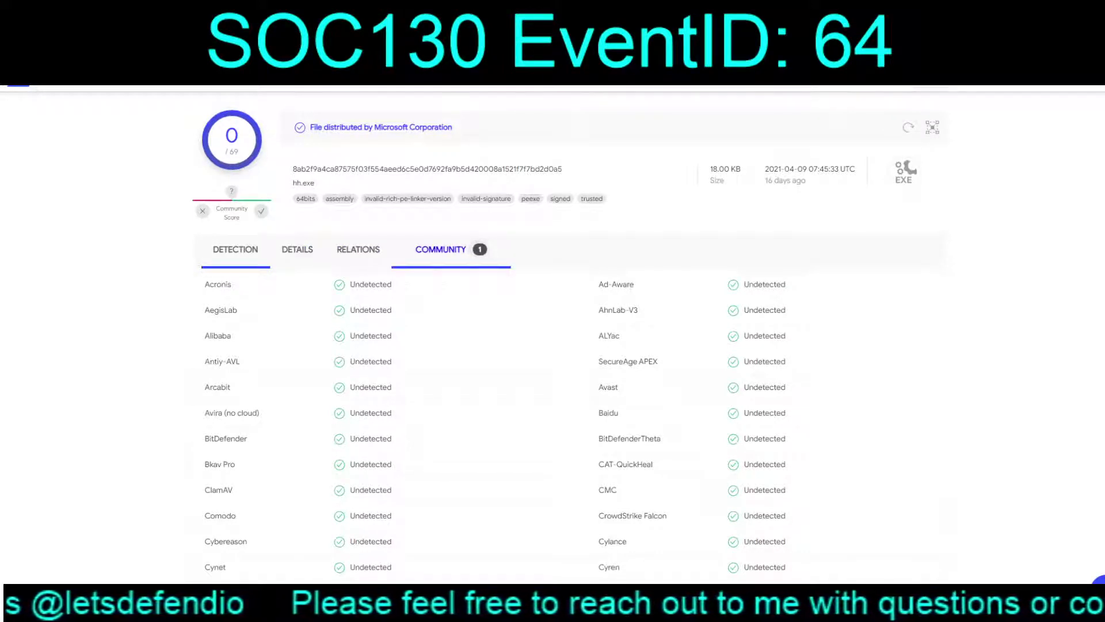
click(358, 249)
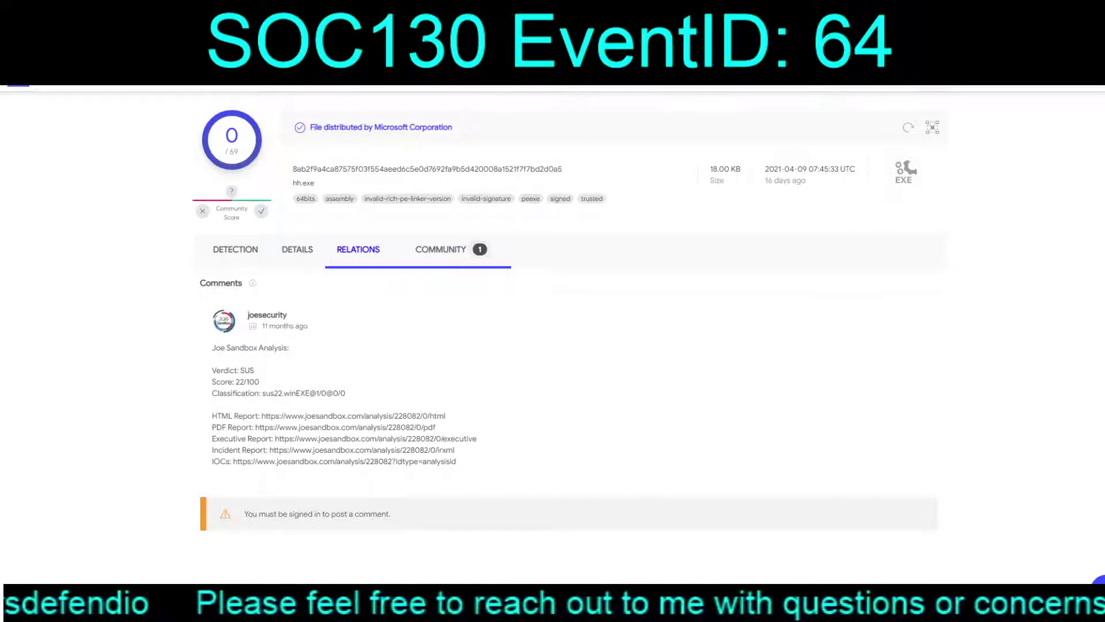
click(297, 249)
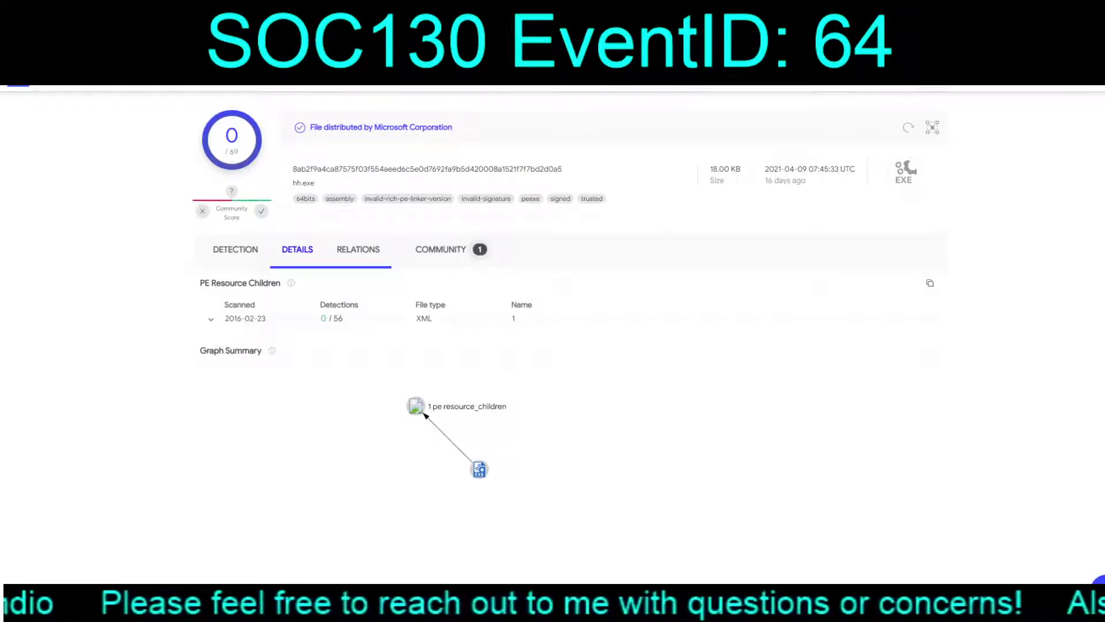
click(235, 249)
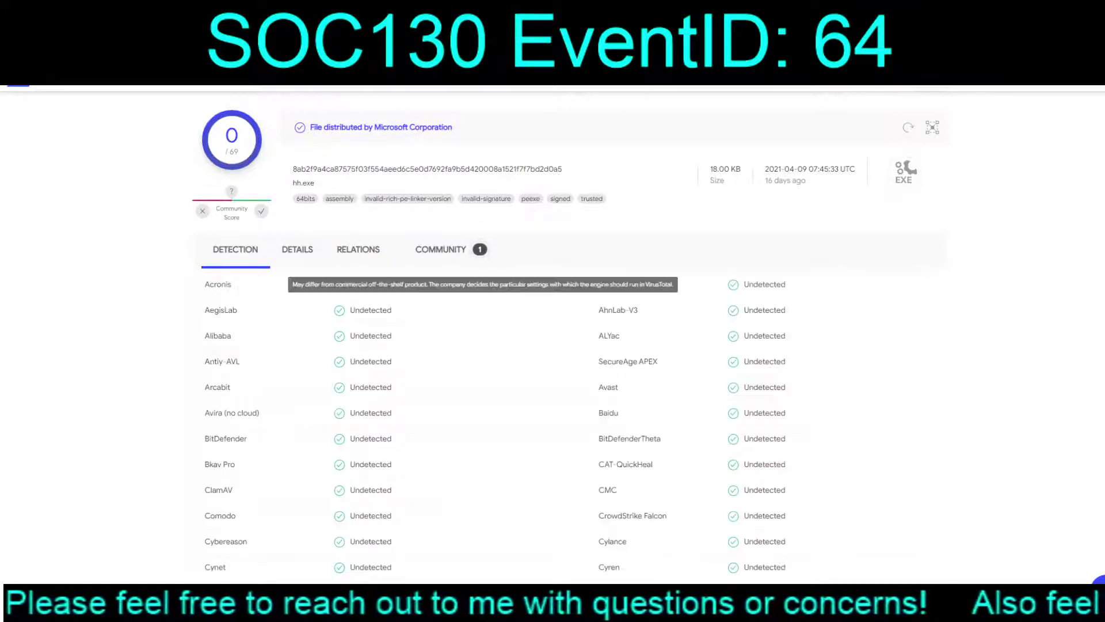
scroll(553, 337, down, 9)
scroll(553, 337, up, 9)
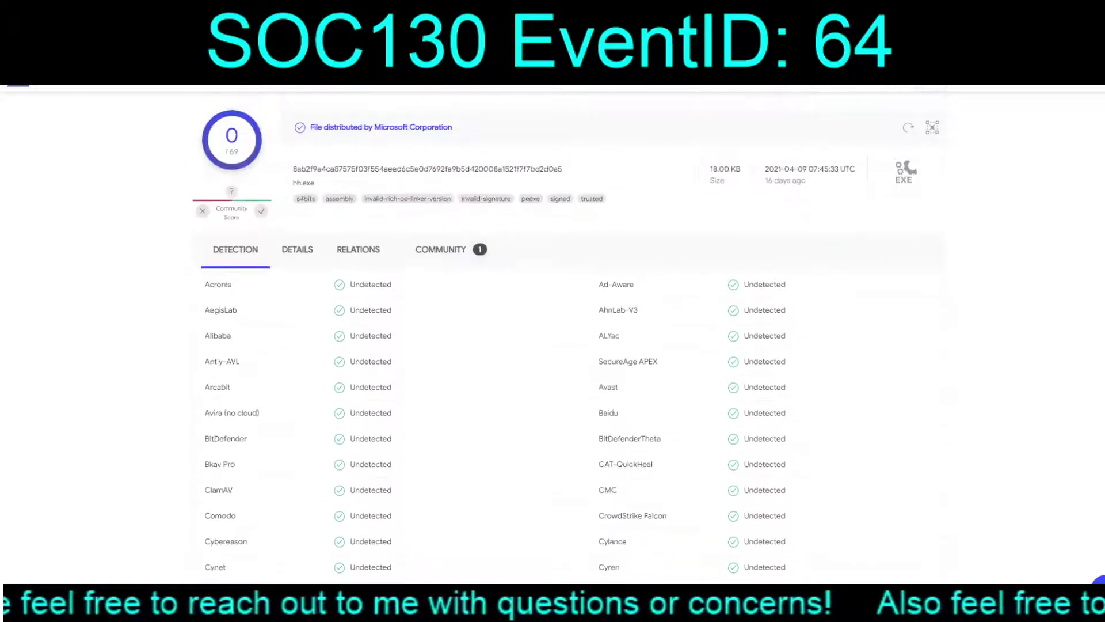
scroll(552, 338, down, 13)
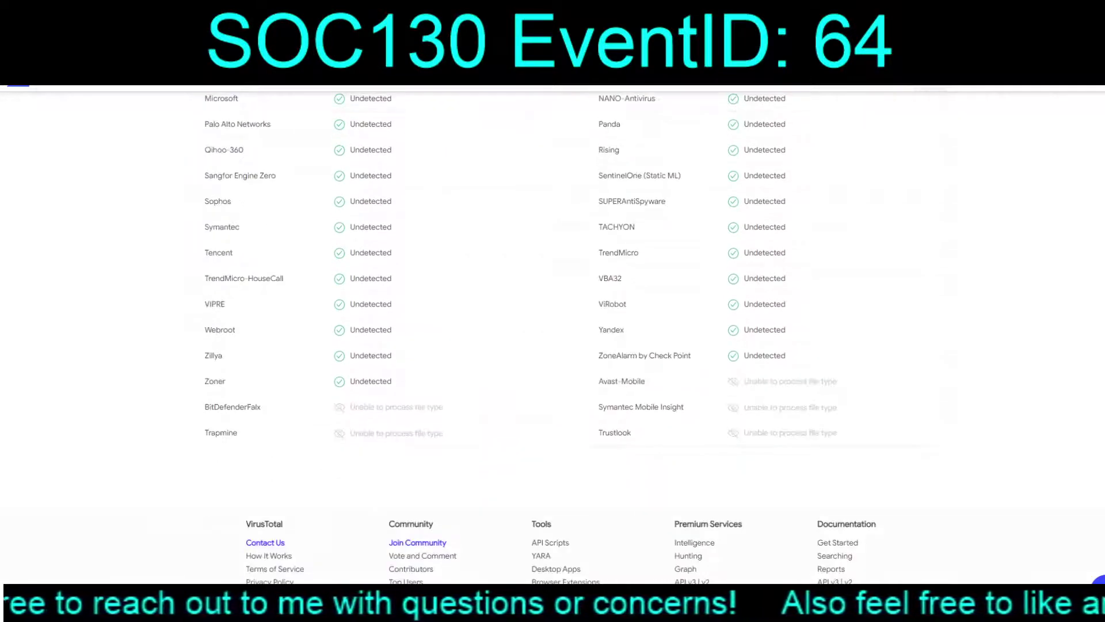
scroll(552, 334, up, 15)
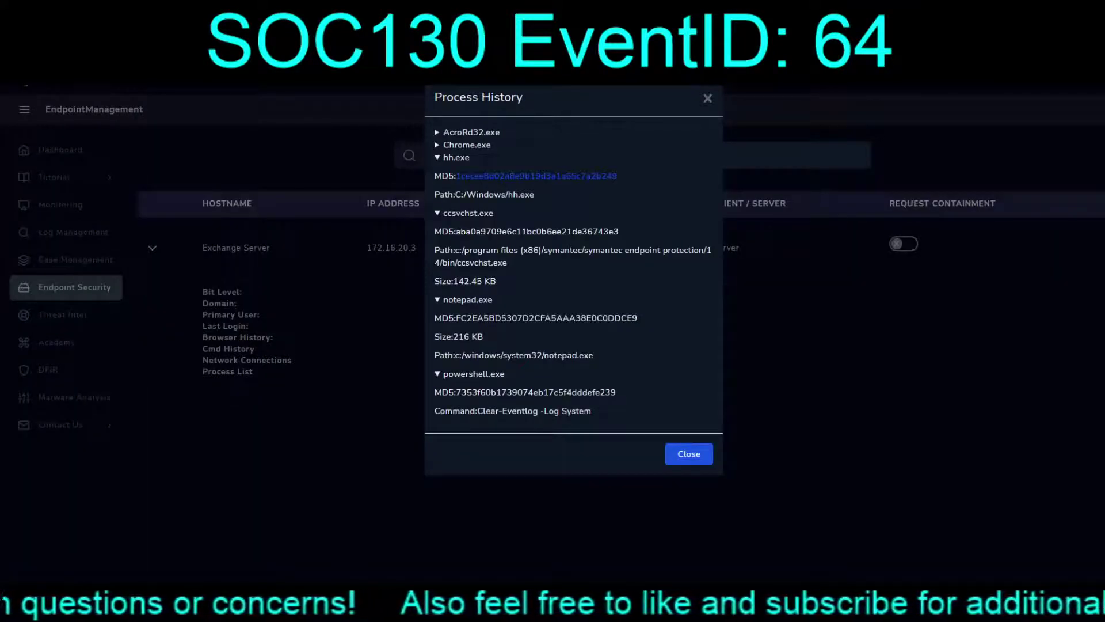
Check the Chrome.exe and AcroRd32.exe entries in the Exchange Server's process history, and close the list
click(462, 144)
click(467, 132)
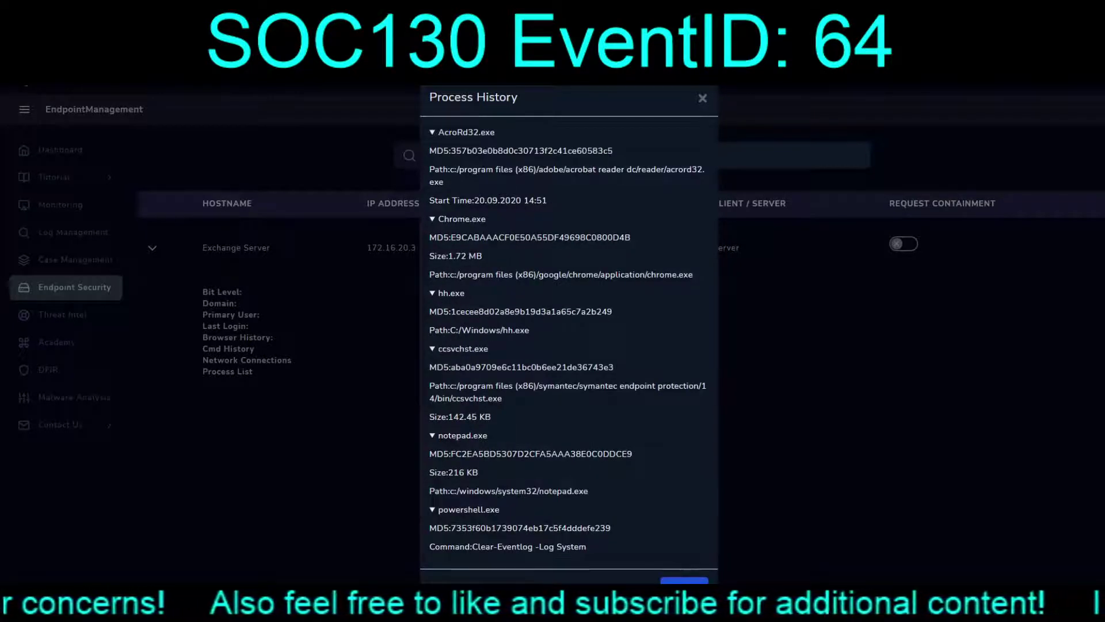
key(Escape)
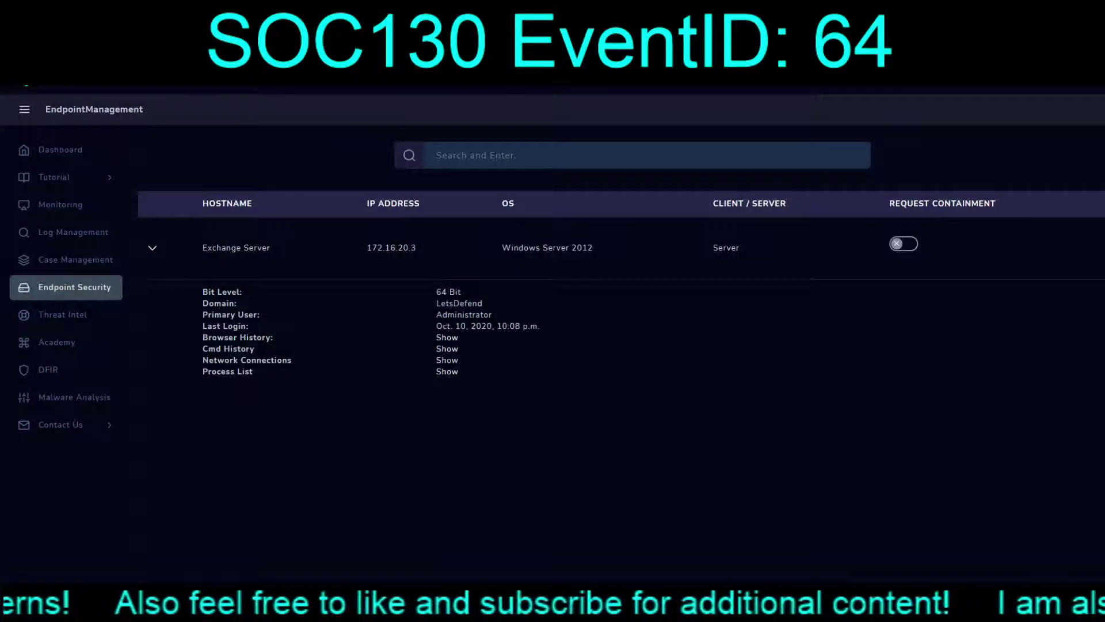
Review the Exchange Server's network connections, command history and browser history for signs of malware
click(447, 359)
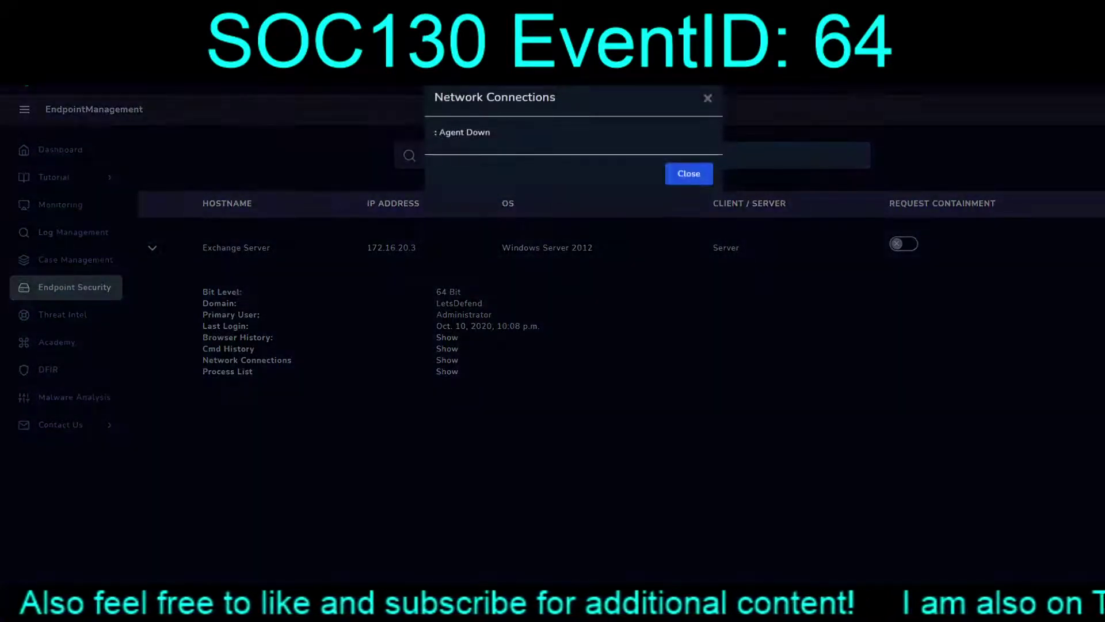
click(689, 175)
click(446, 348)
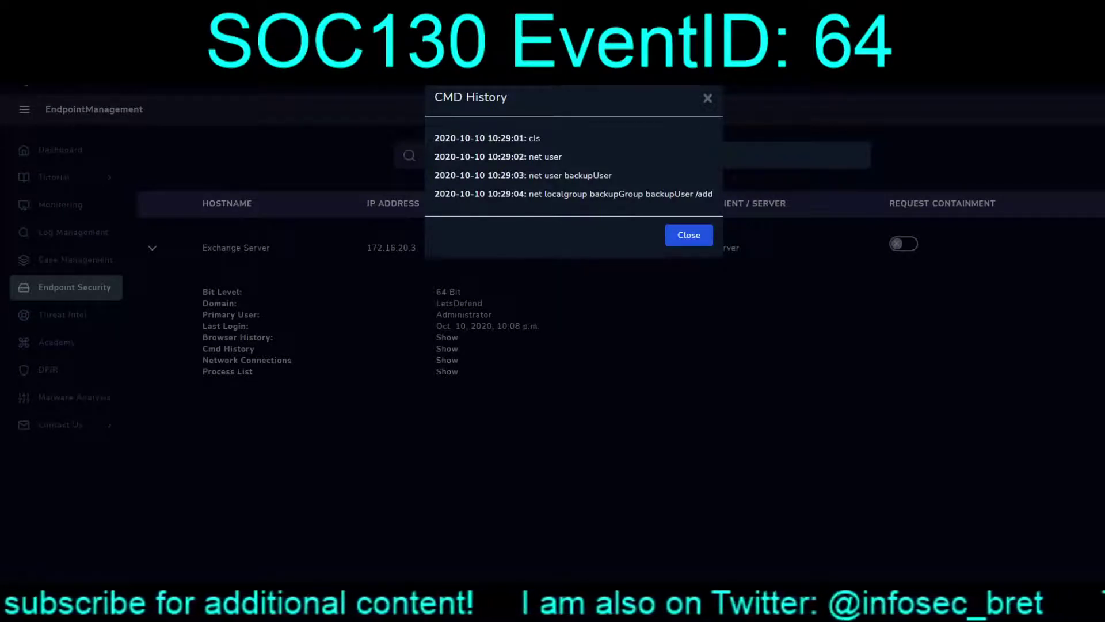
key(Escape)
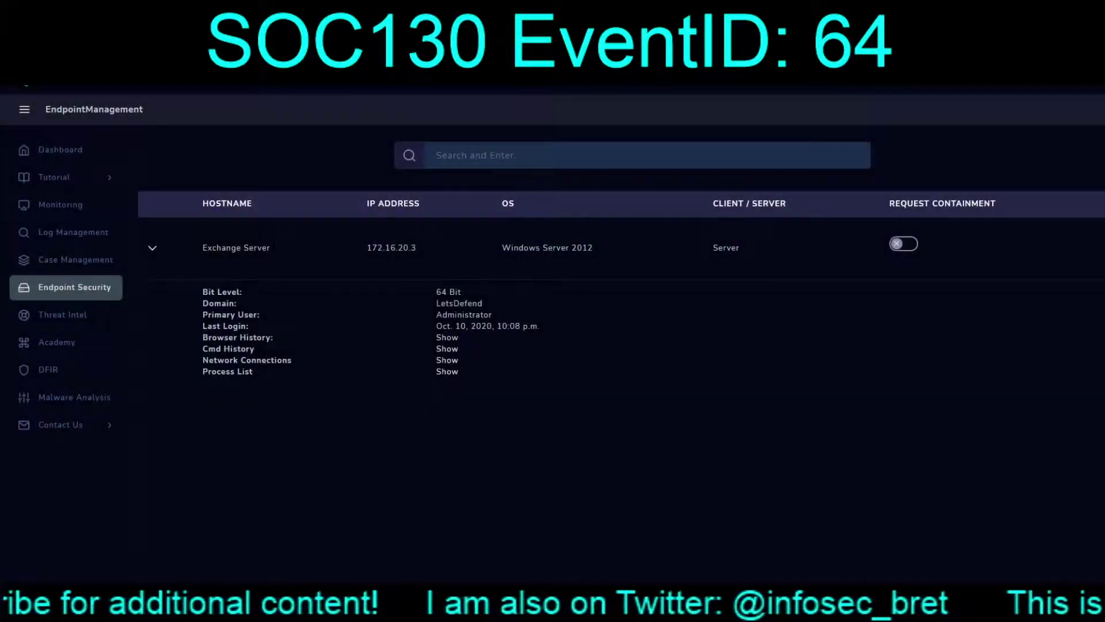
click(447, 337)
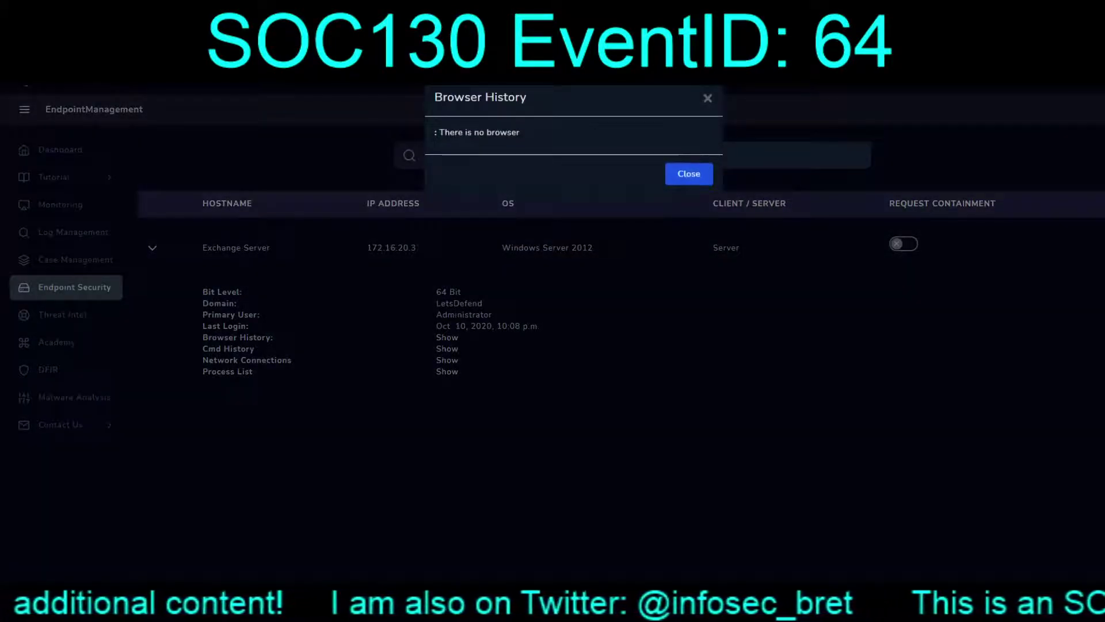
key(Escape)
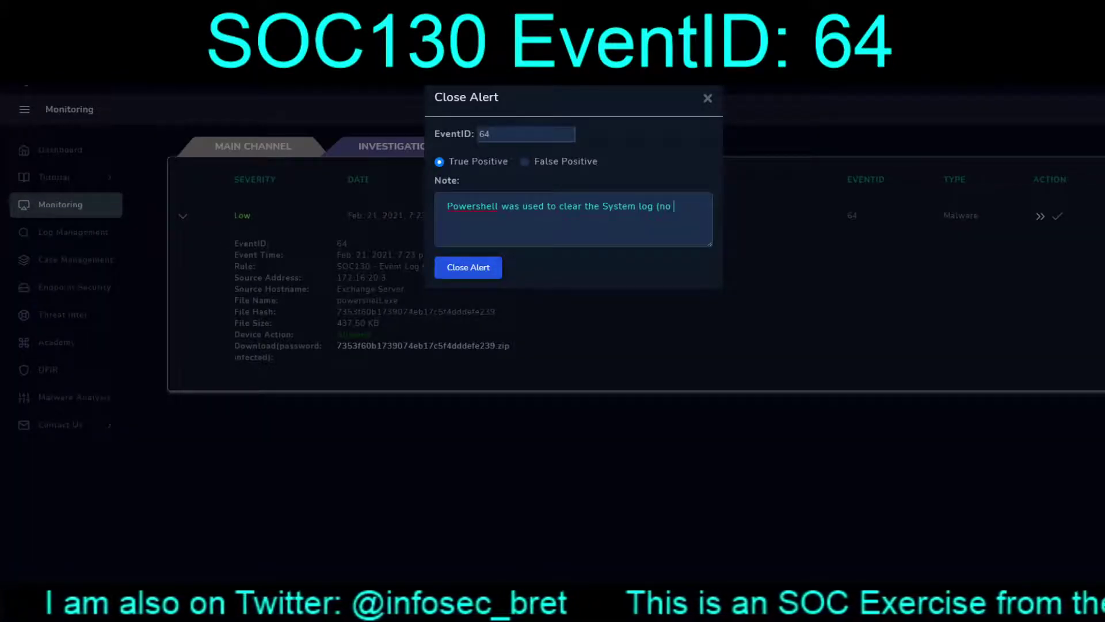
Continue the EventID 64 closing note so the parenthesis reads "(no other sign of malware, though agent reports as down)."
text(ot)
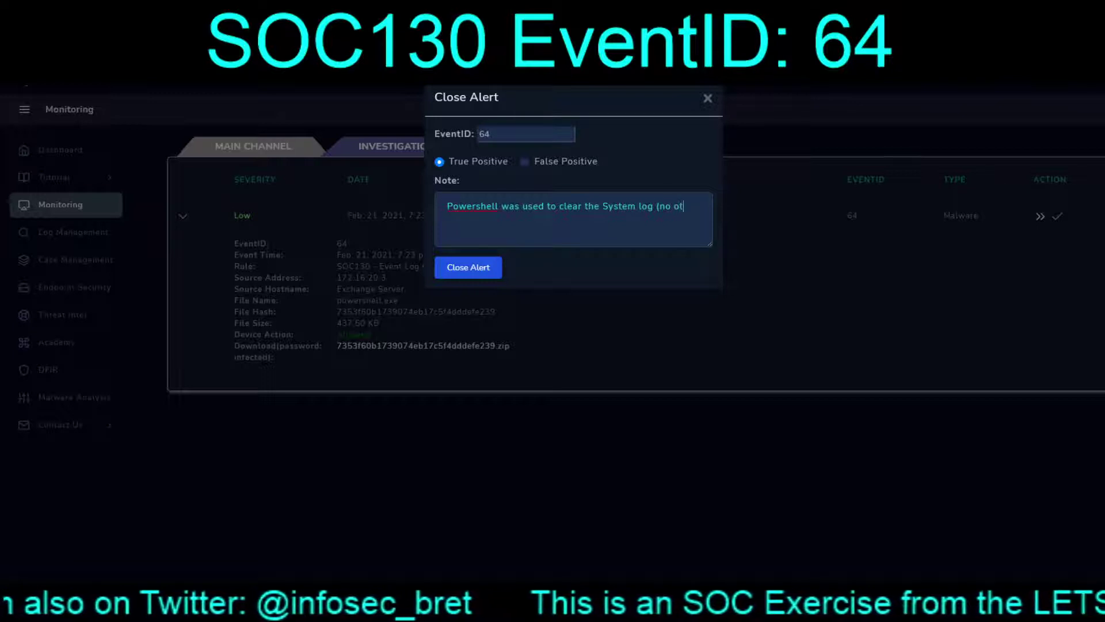
text(her sign of malware)
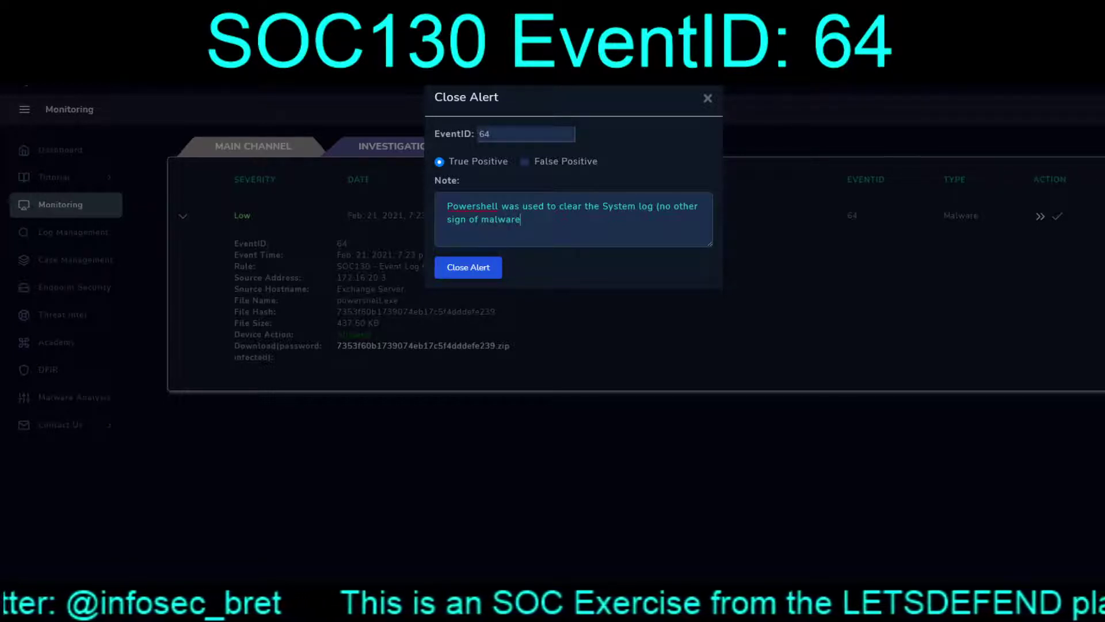
text(, thought)
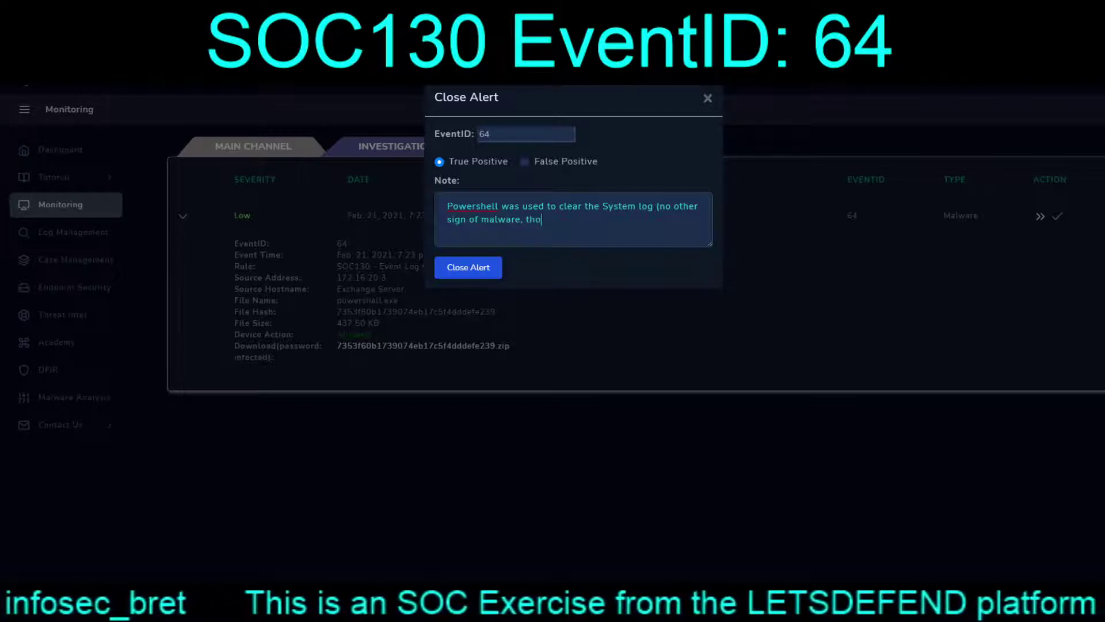
key(BackSpace)
key(BackSpace)
key(BackSpace)
text(gh it)
key(BackSpace)
key(BackSpace)
text(agent reports as down).)
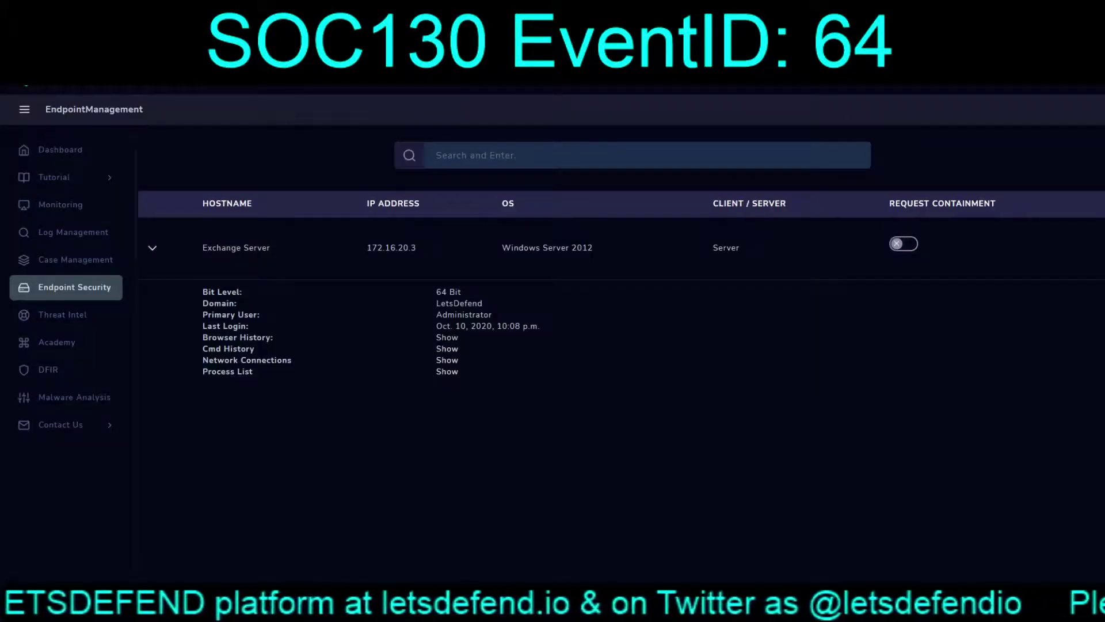
Recheck the Exchange Server's browser history and command history
click(446, 337)
click(689, 175)
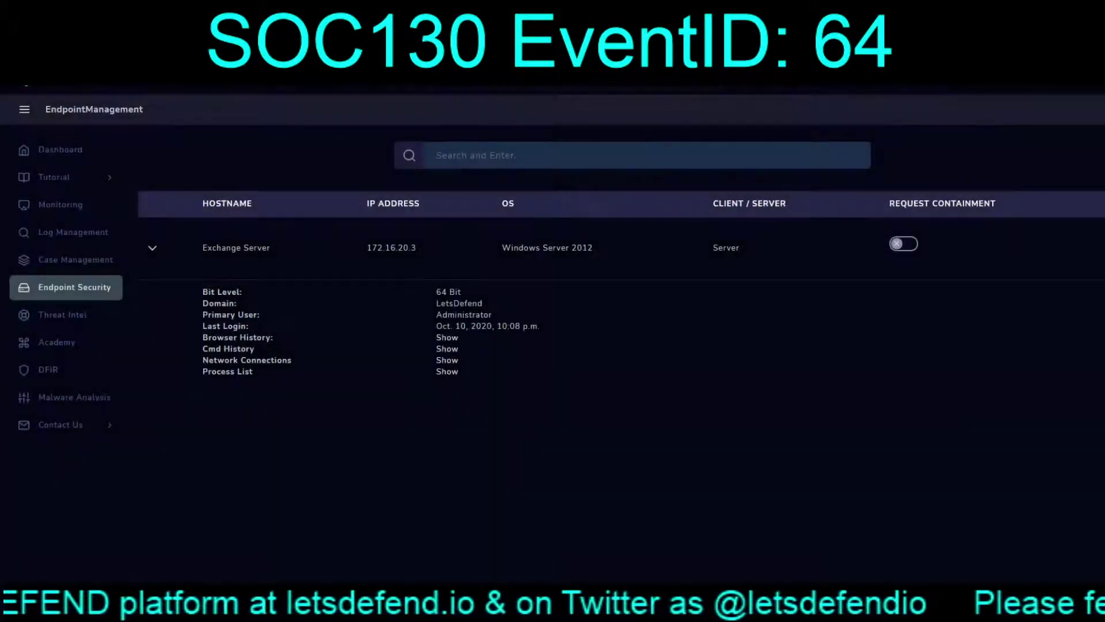
click(447, 349)
click(689, 236)
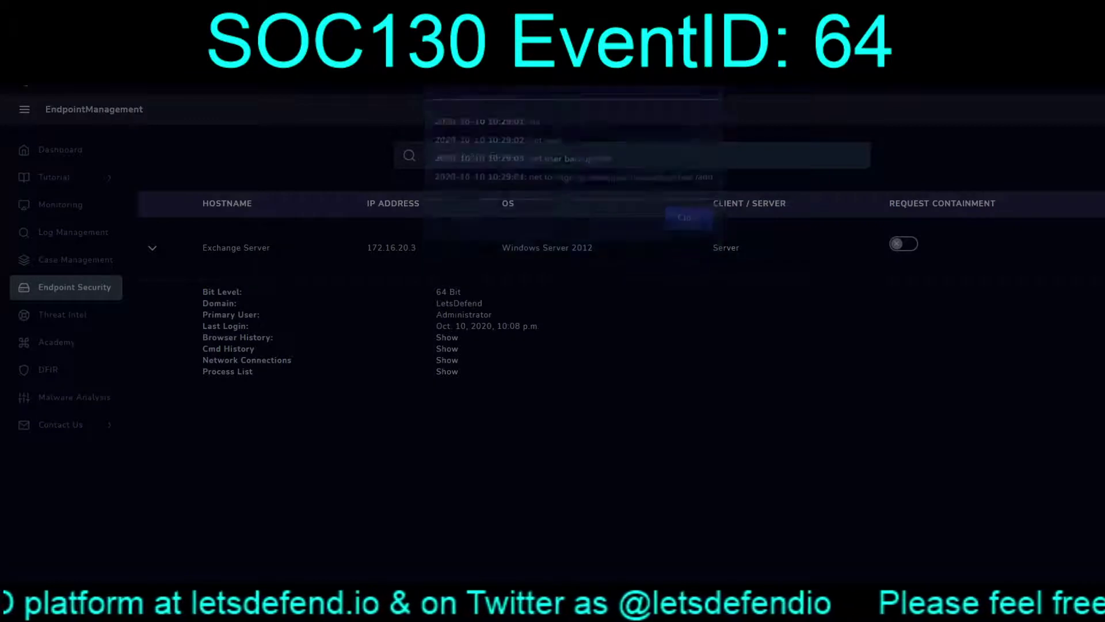
Recheck the Exchange Server's network connections, and add "for network connections" after "down" in the EventID 64 closing note
click(446, 360)
click(448, 359)
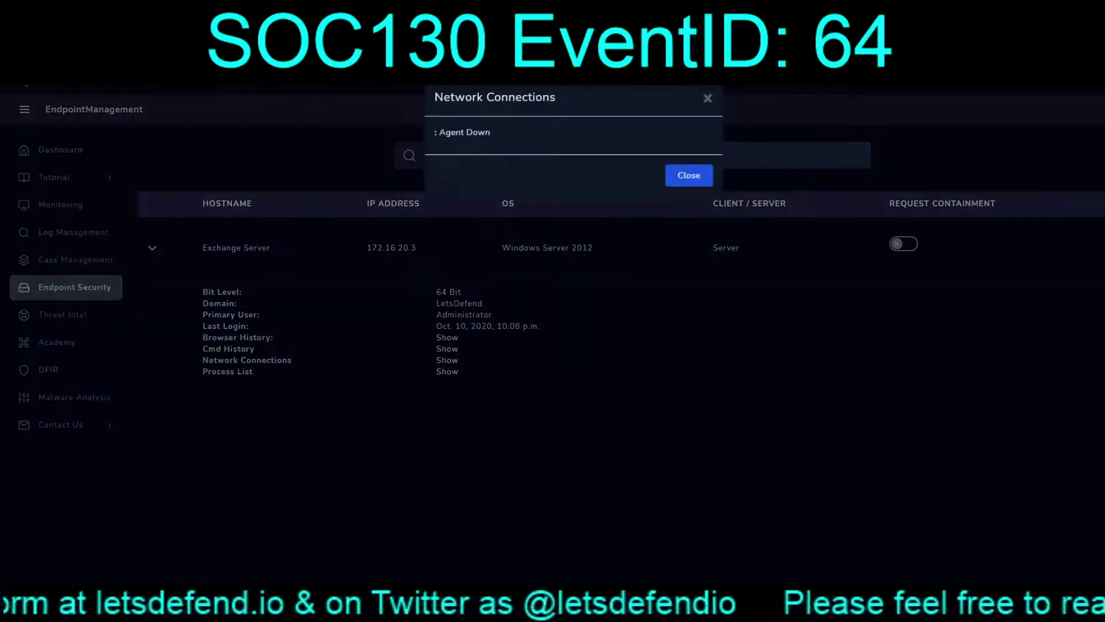
click(689, 175)
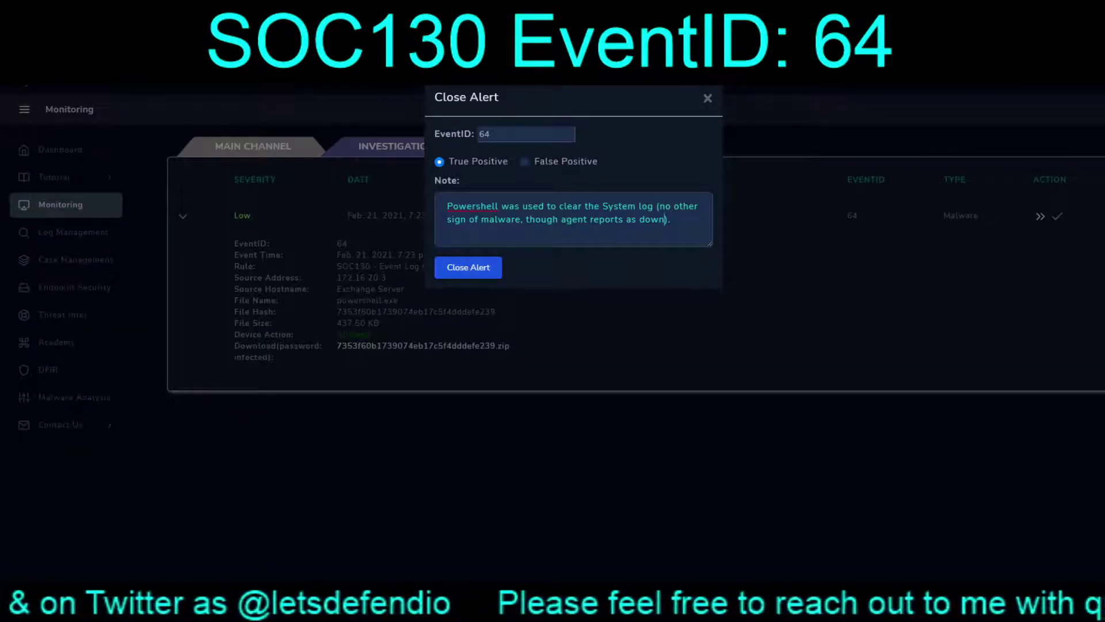
text(for network co)
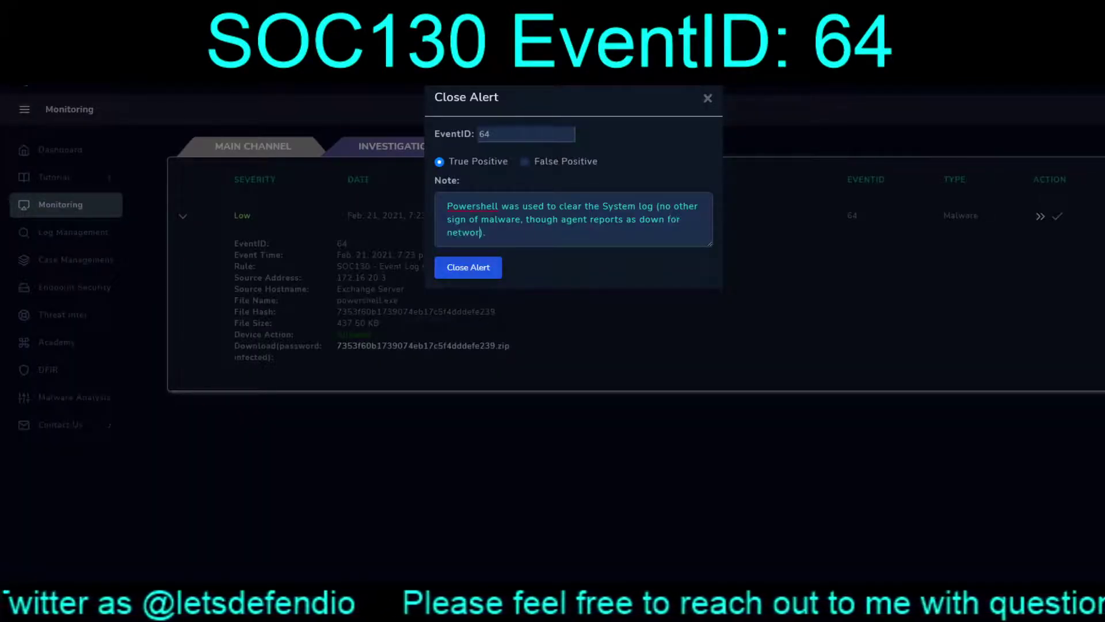
text(nnections)
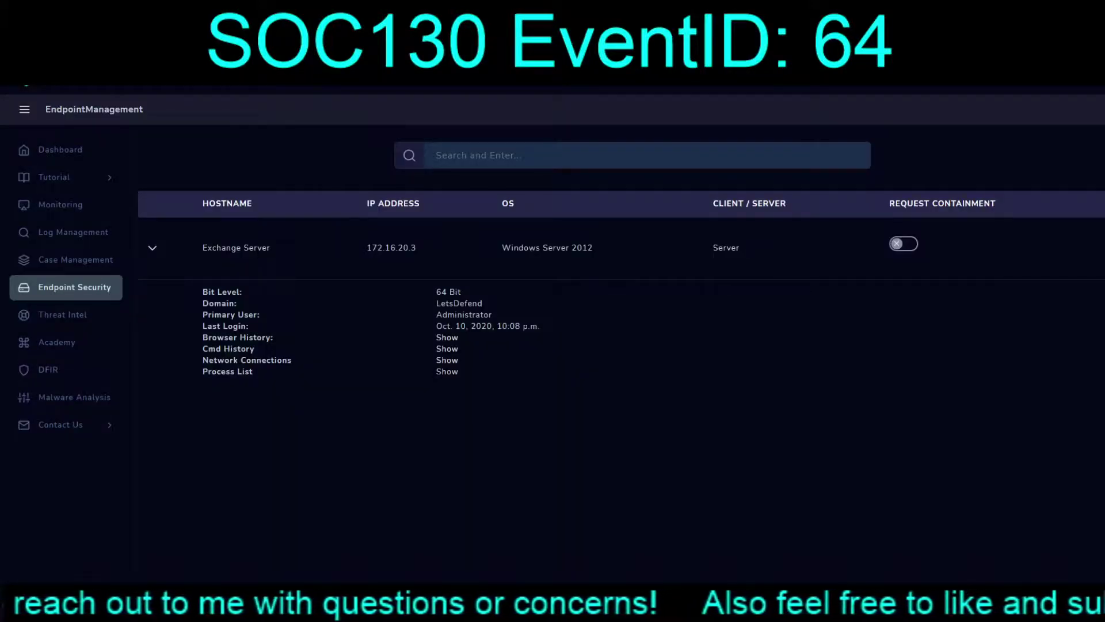
Look up the notepad.exe MD5 from the Exchange Server's process history in VirusTotal
click(448, 371)
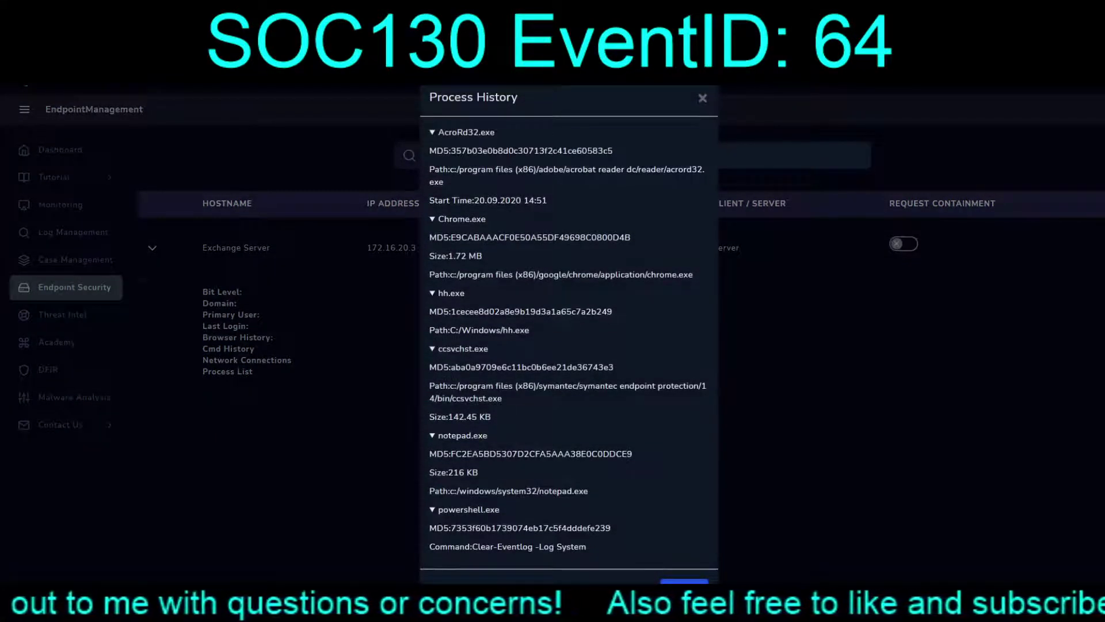
double_click(541, 454)
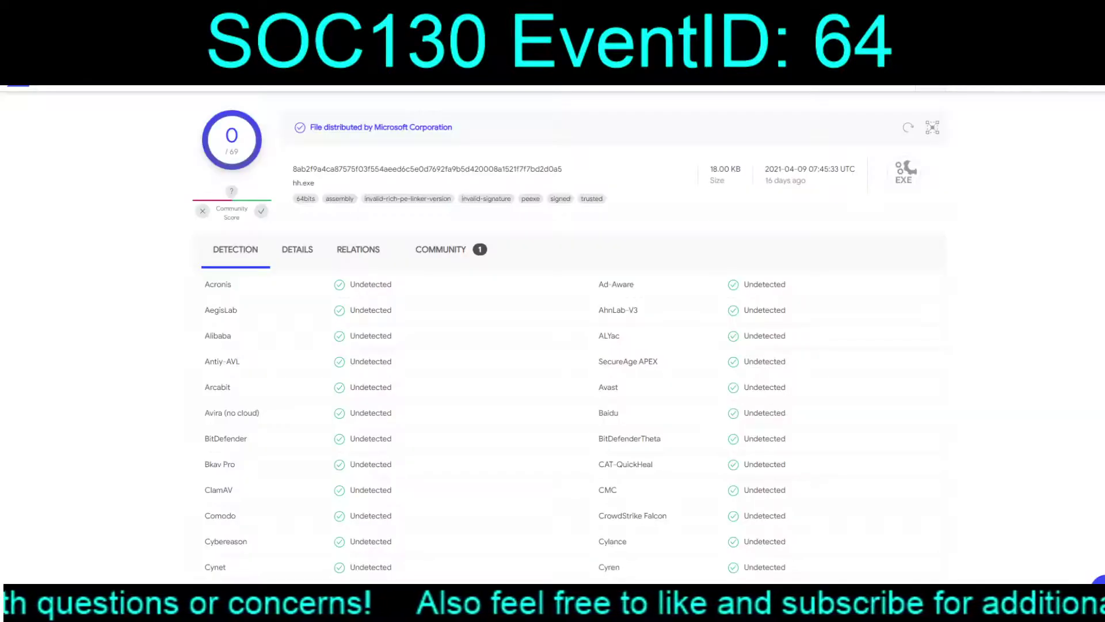
key(Return)
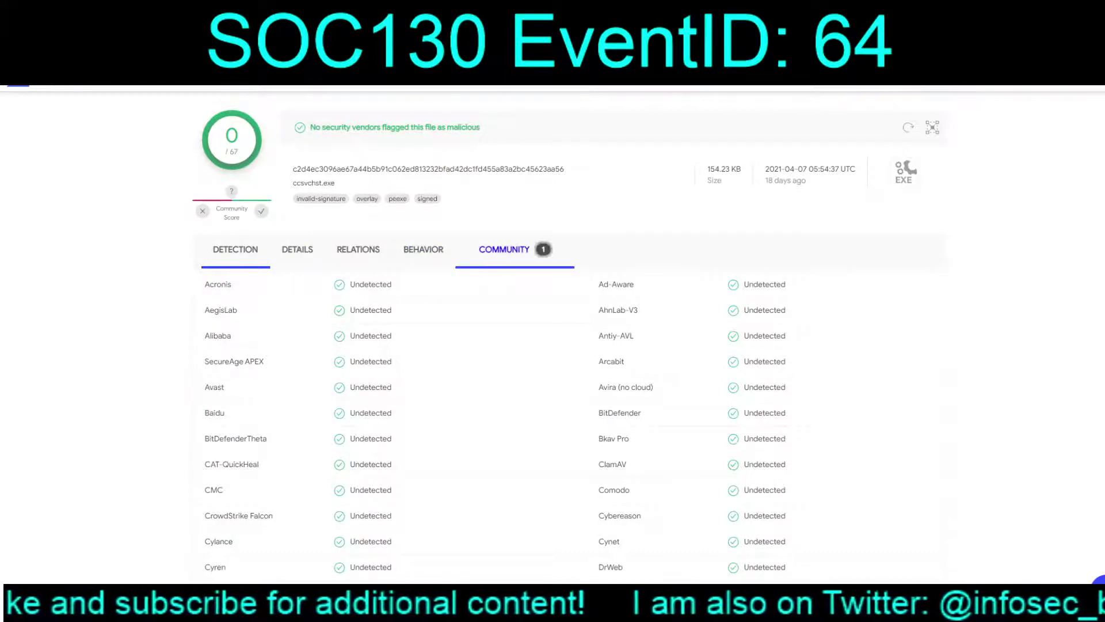
Examine the community comments, details and vendor detections in the VirusTotal report for ccsvchst.exe, and return to the process history
click(503, 249)
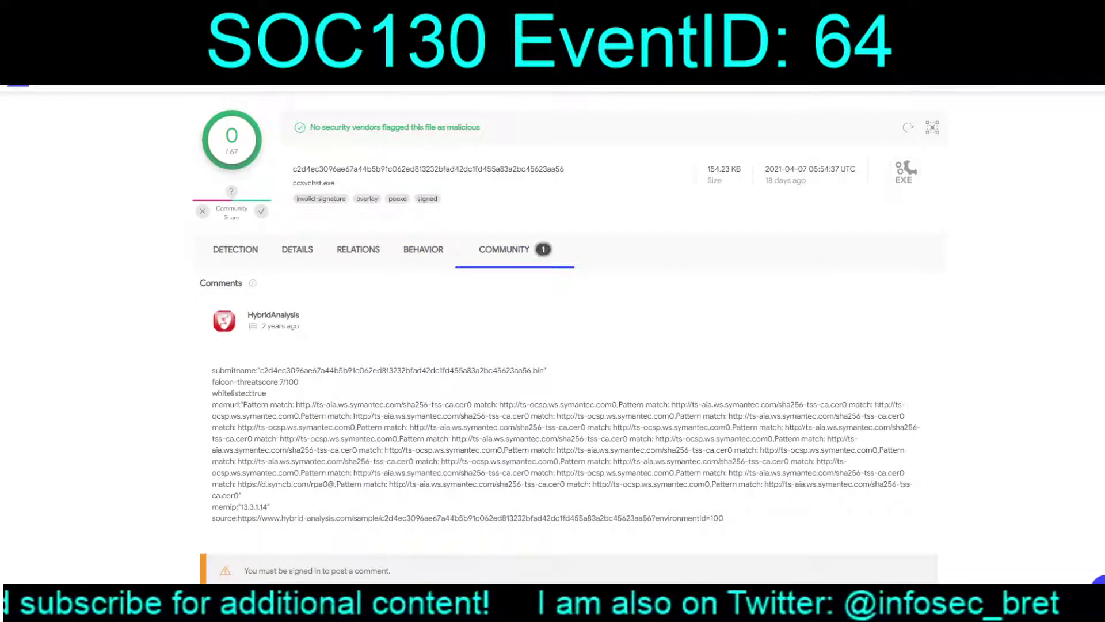
scroll(566, 323, down, 3)
scroll(566, 323, up, 5)
click(297, 249)
click(235, 249)
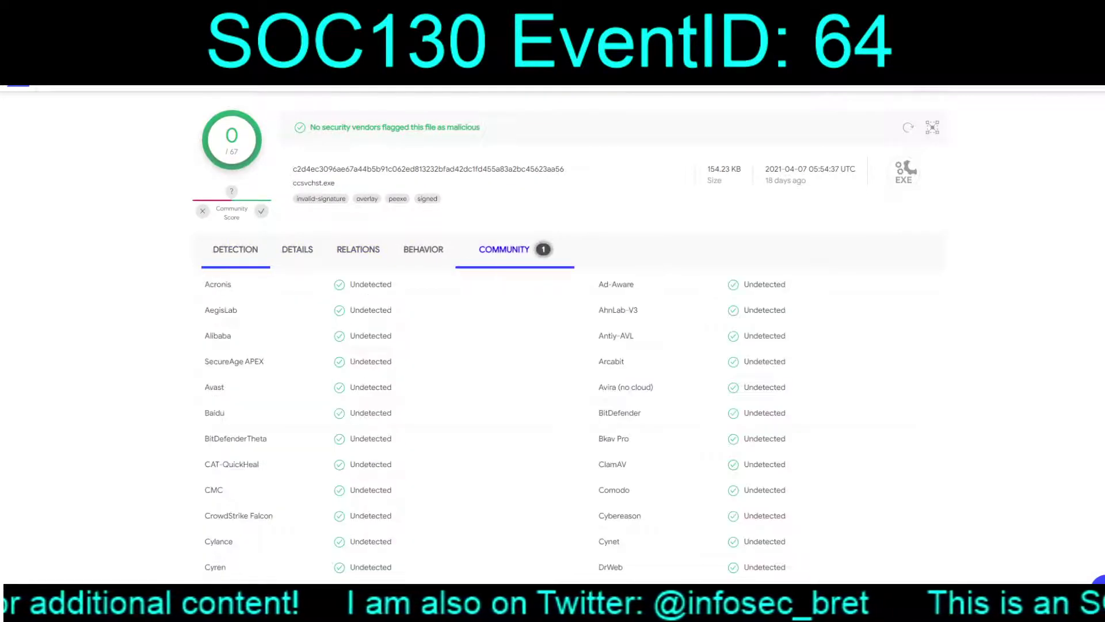
key(ctrl+w)
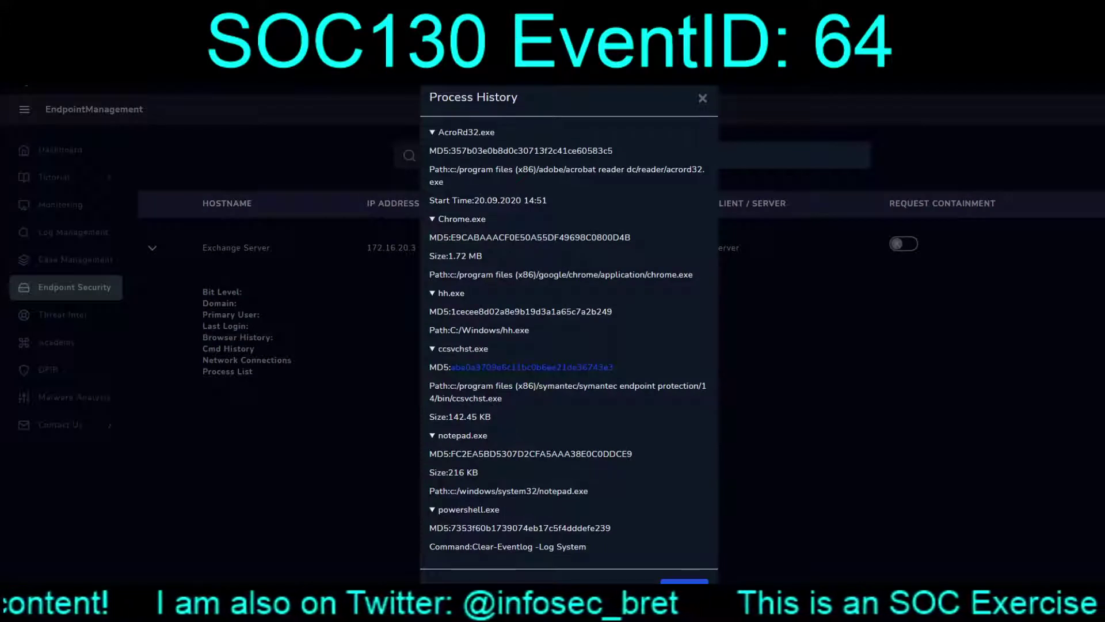
Look up the hh.exe and Chrome.exe MD5 hashes from the Exchange Server's process history in VirusTotal
double_click(531, 312)
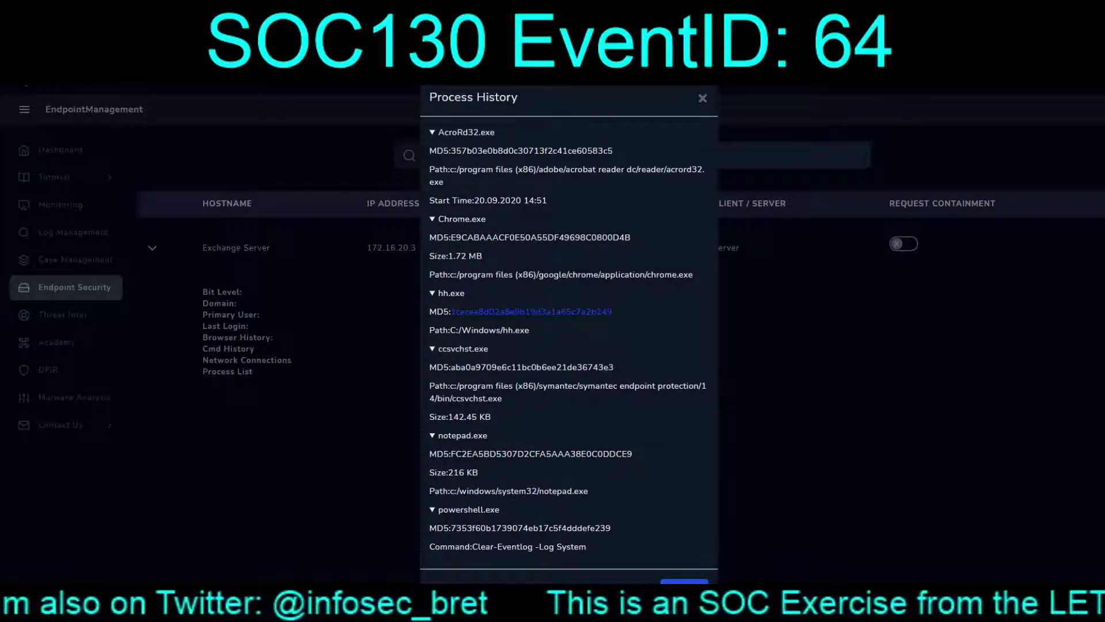
double_click(540, 237)
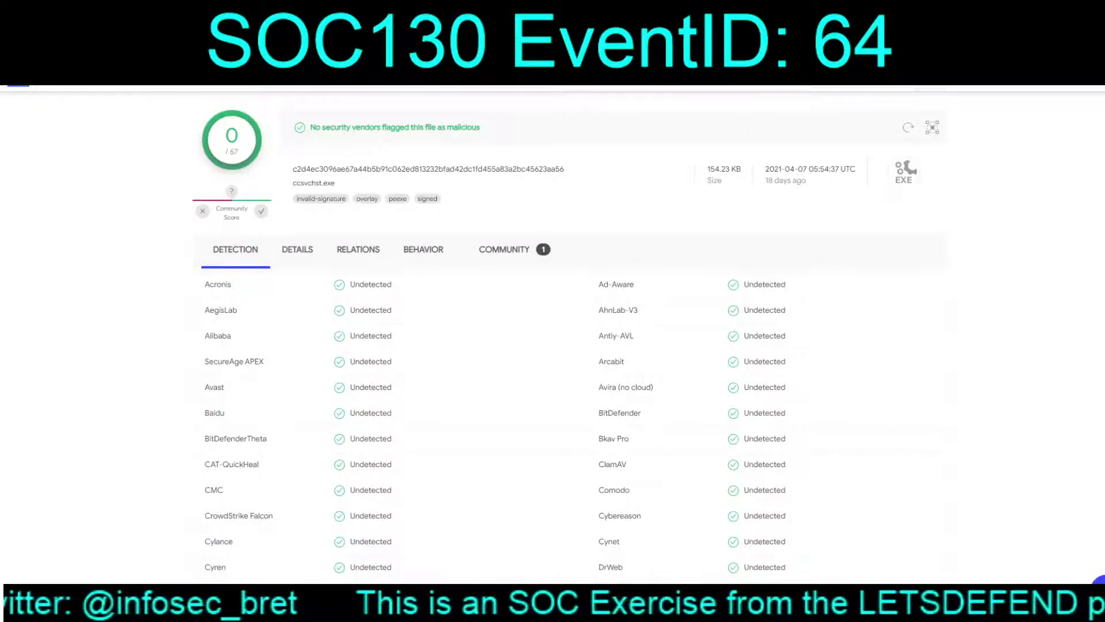
key(Return)
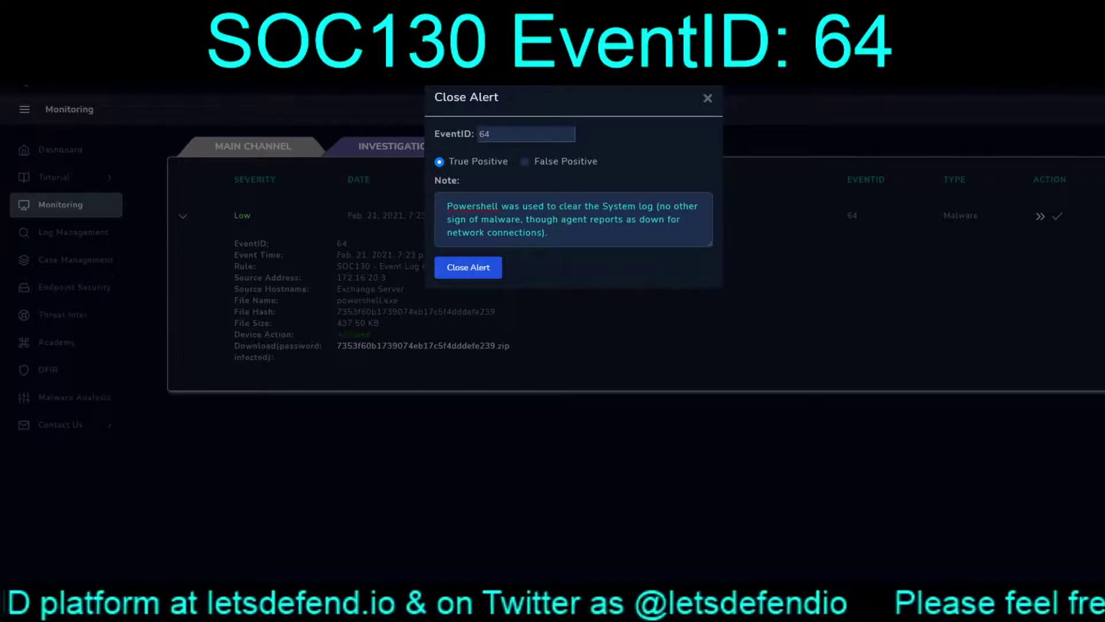
Append "General query to server admins about the use of powershell" to the EventID 64 closing note
text(General )
text(query to )
text(server admi)
text(ns about the uy)
key(BackSpace)
key(BackSpace)
text(use of pwoe)
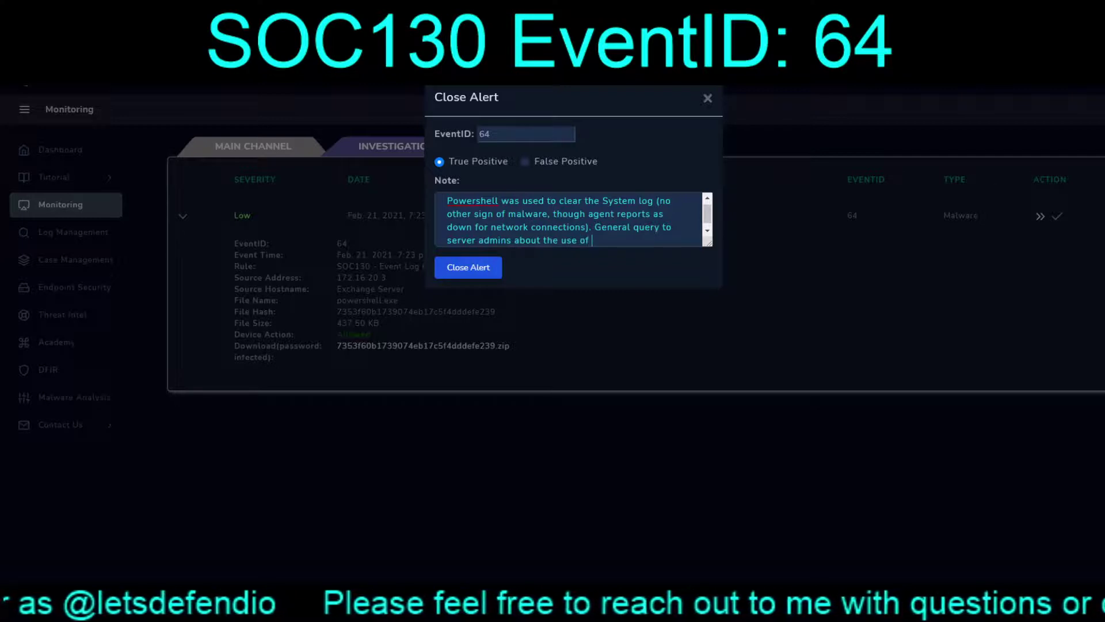
key(BackSpace)
key(BackSpace)
key(BackSpace)
text(ow)
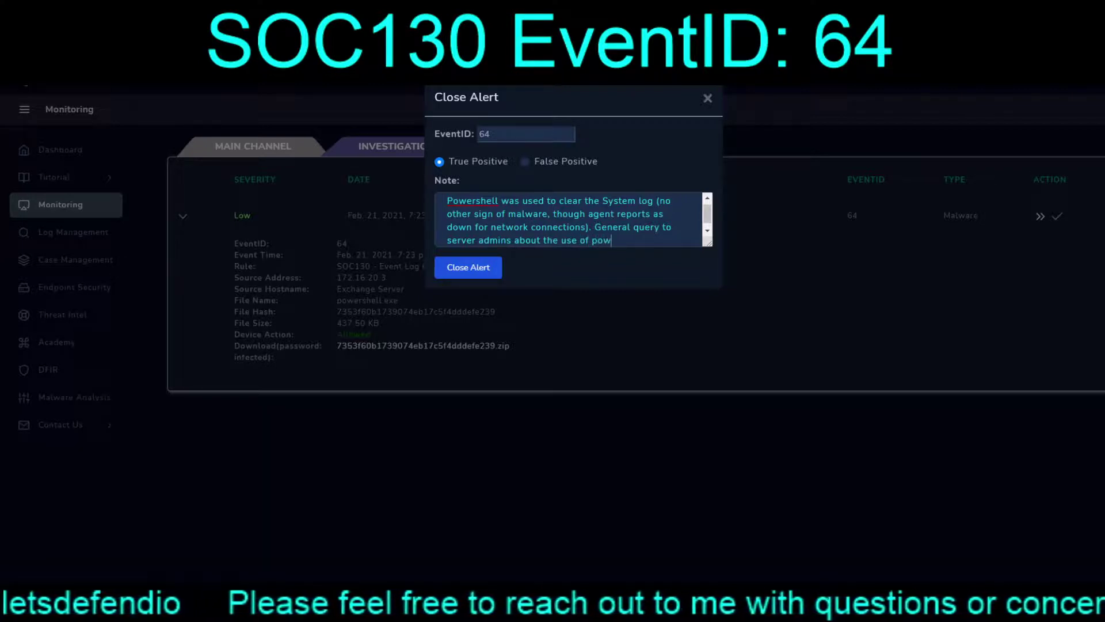
text(ershwe)
key(BackSpace)
key(BackSpace)
text(ell)
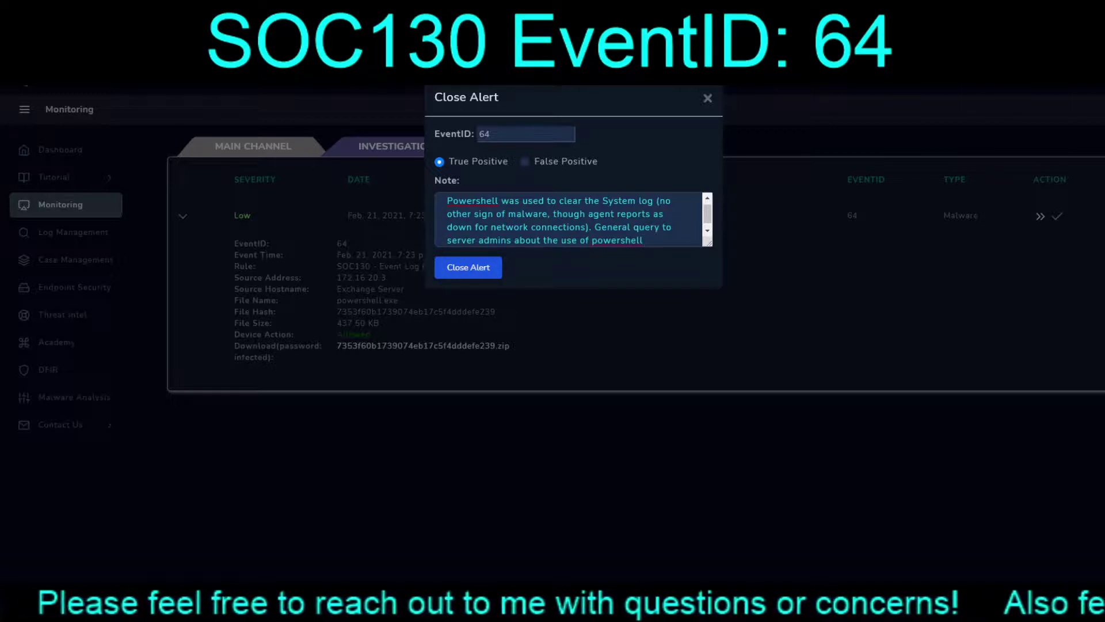
Complete the note's last sentence with "to clear system log for this server, to confirm legit run of this command."
text( to clear syste)
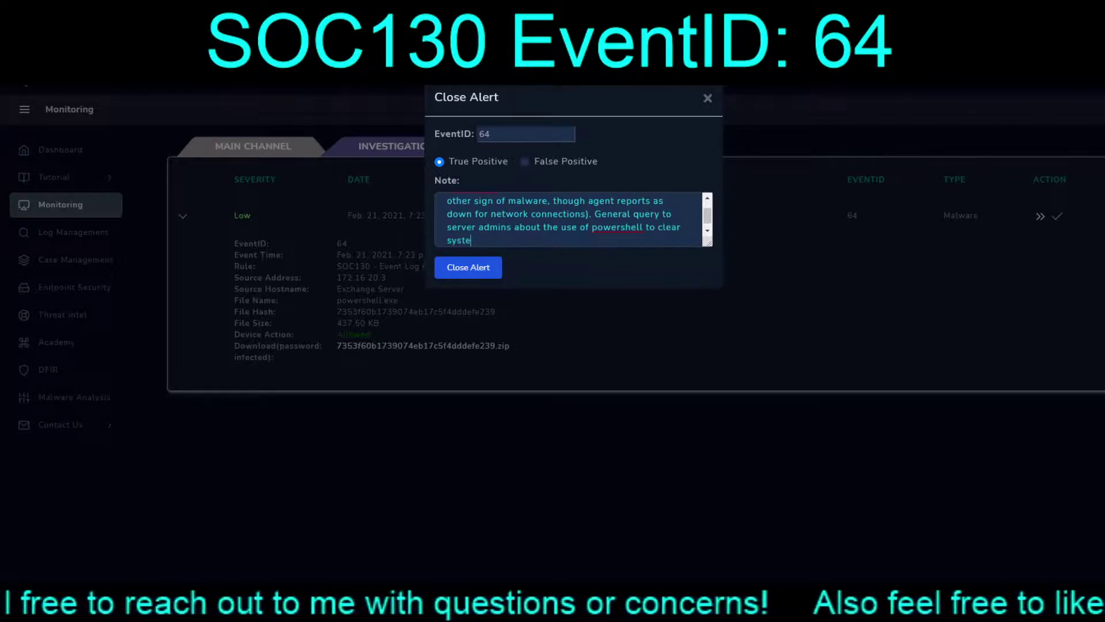
text(m log for this server, to confirm l)
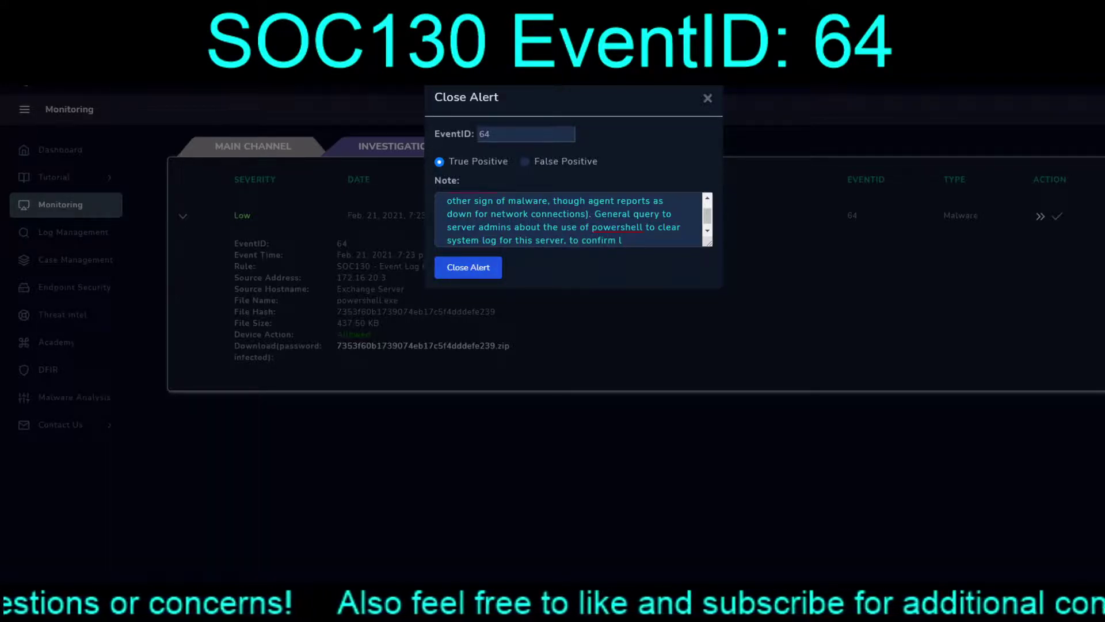
key(BackSpace)
text(legit run of this command.)
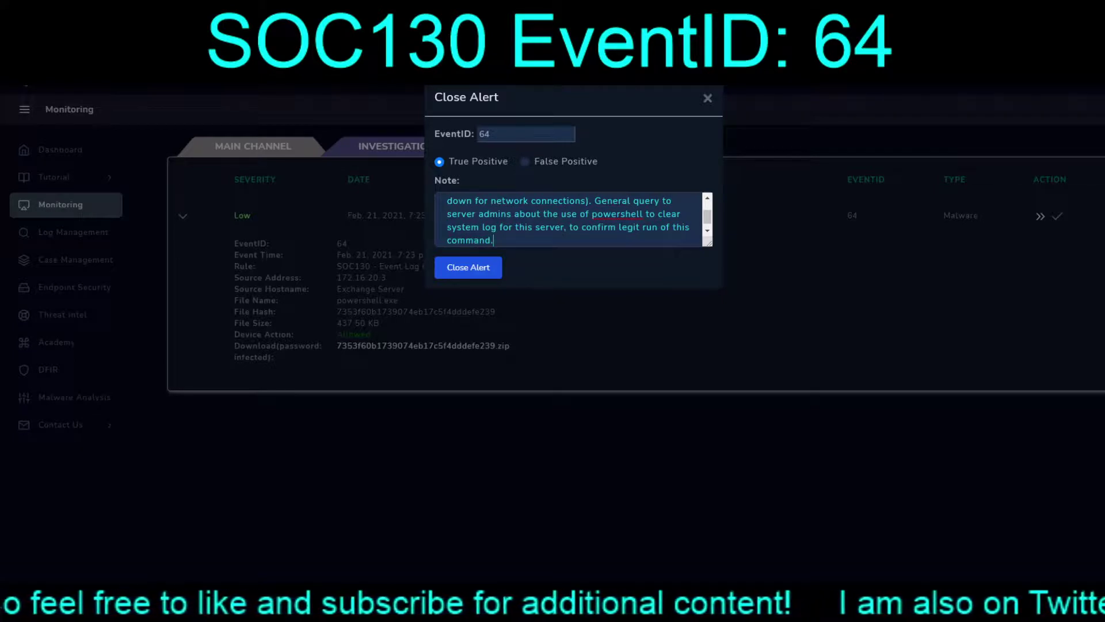
Correct "powershell" to "PowerShell" in the note's last sentence and close the EventID 64 alert as True Positive
double_click(617, 213)
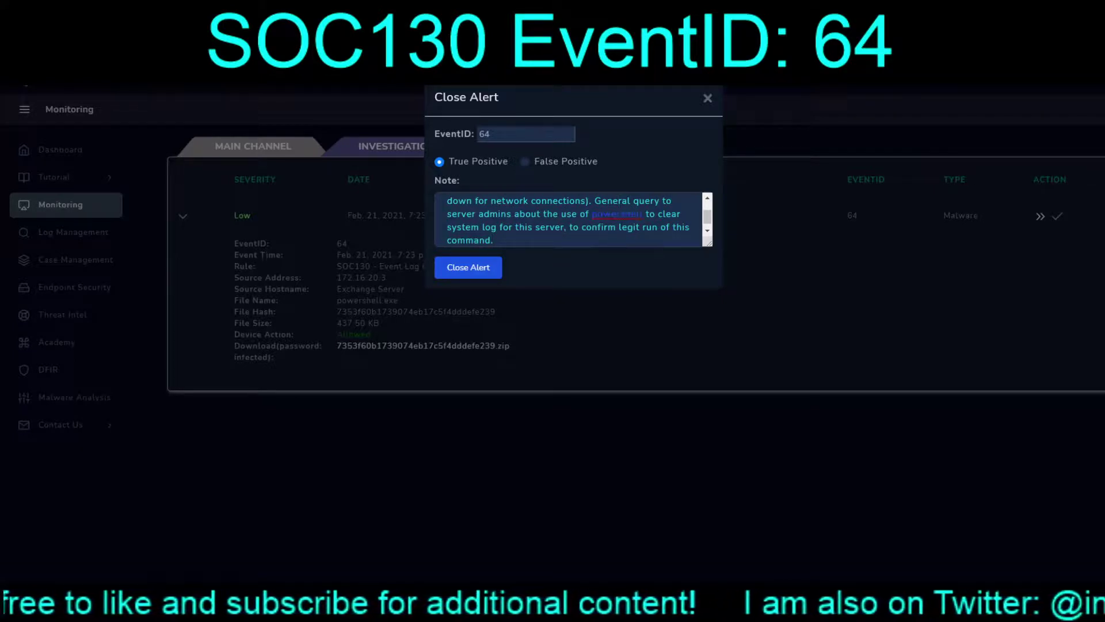
text(PowerShell)
key(ctrl+a)
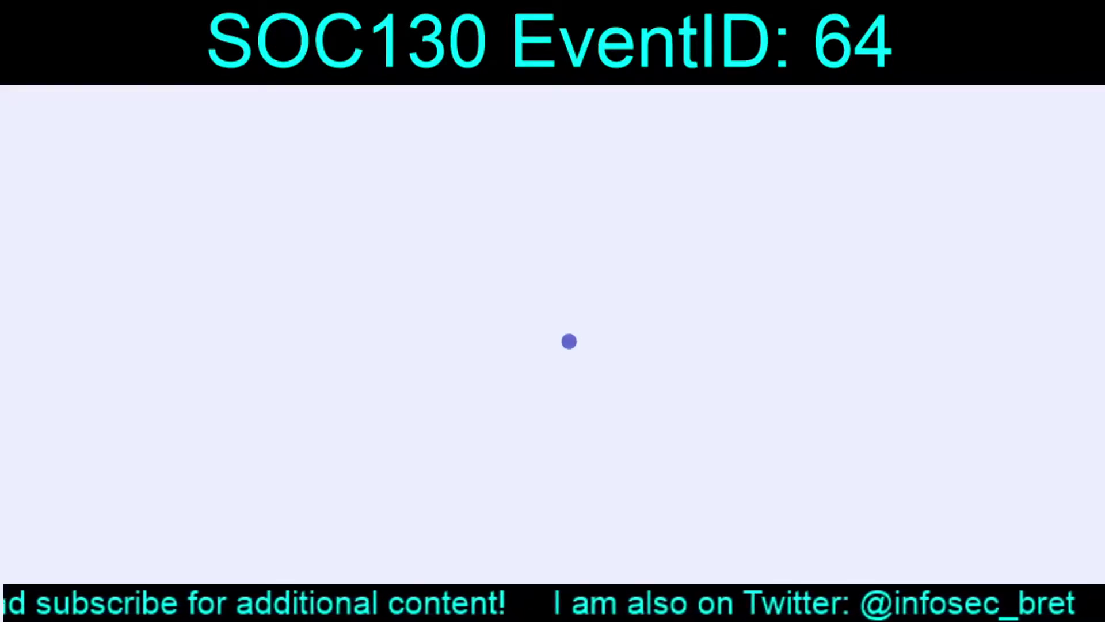
key(Return)
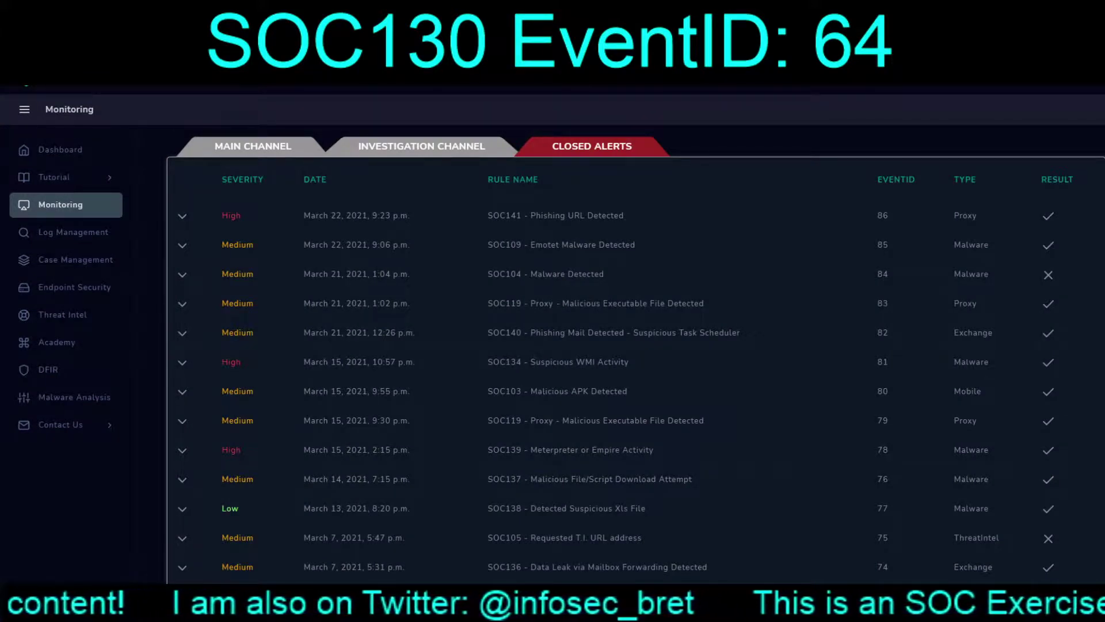
Examine the answers and analyst notes of closed alerts EventID 84, 83 and 64, and return to the main channel
click(182, 274)
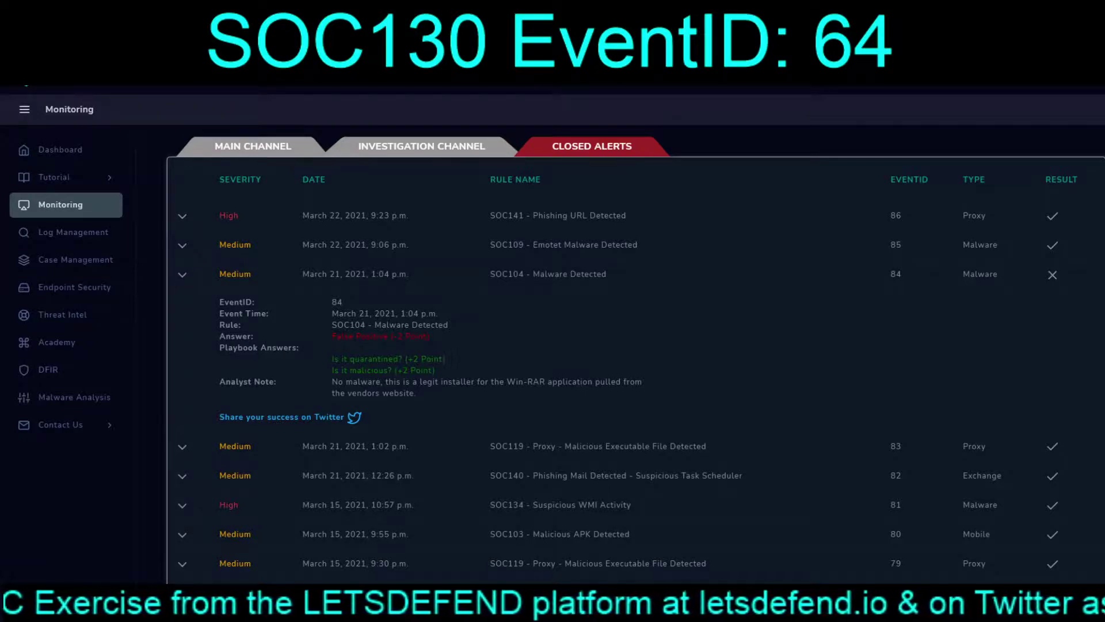
click(182, 446)
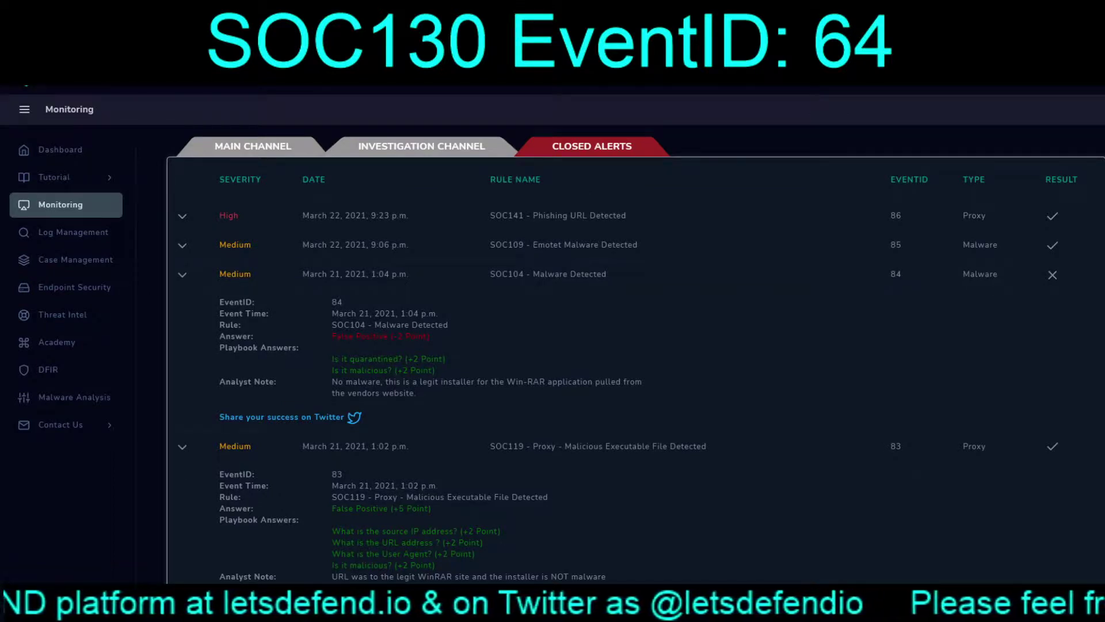
scroll(633, 345, down, 10)
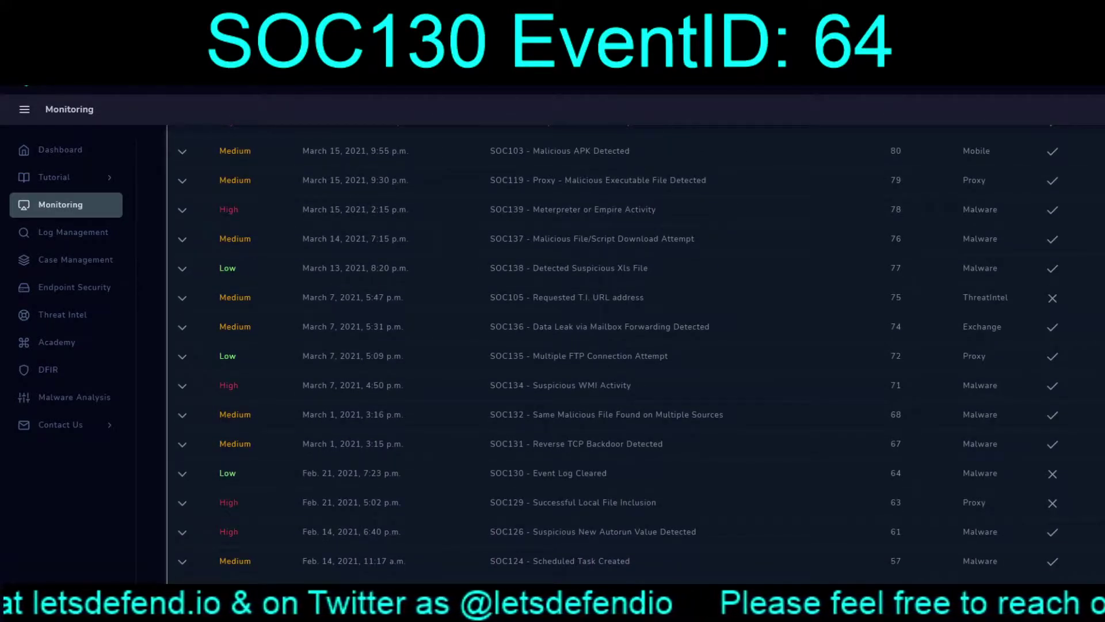
click(182, 473)
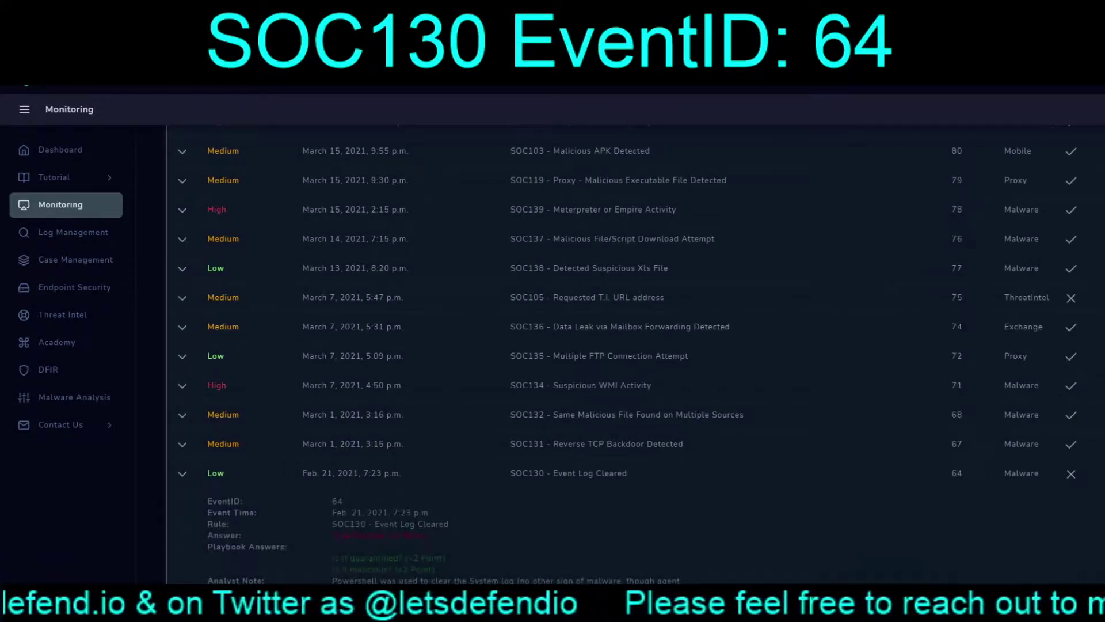
scroll(633, 345, down, 4)
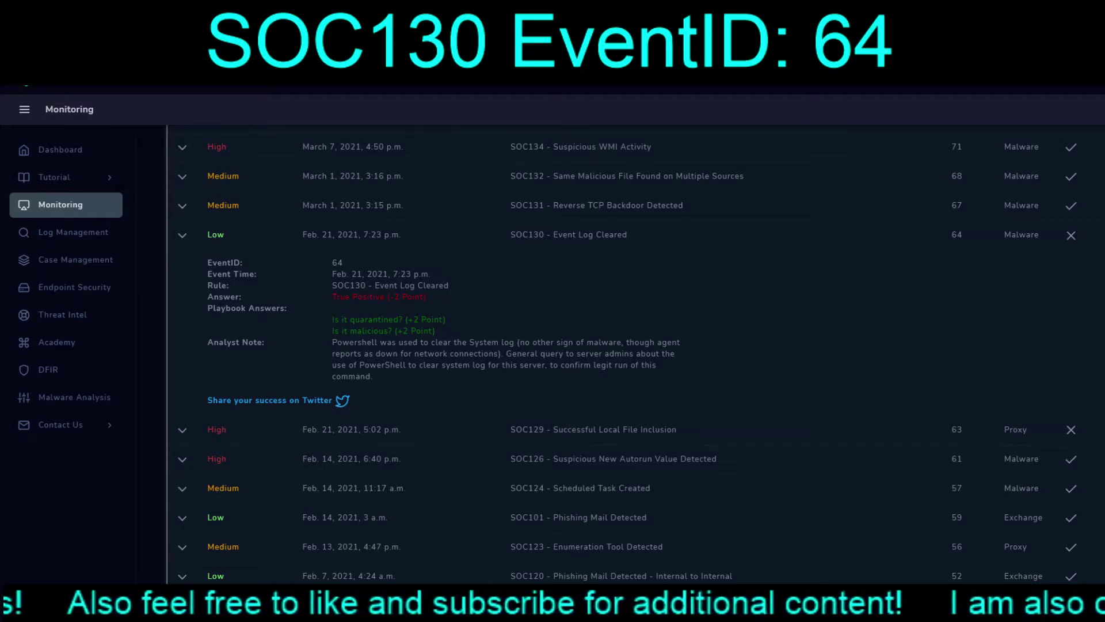
scroll(628, 345, up, 15)
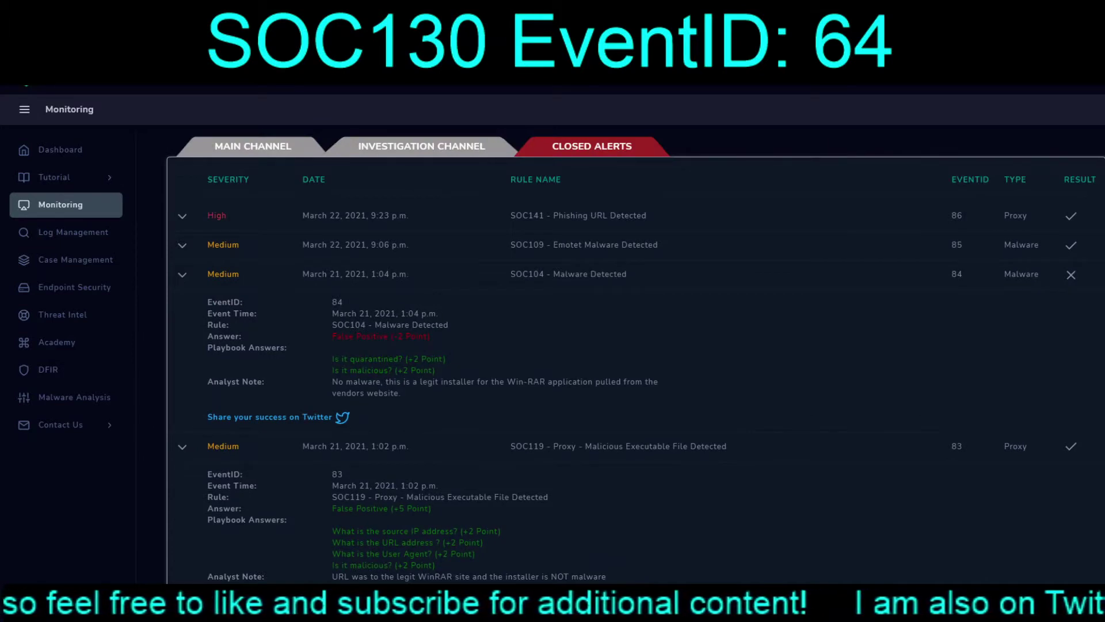
click(252, 146)
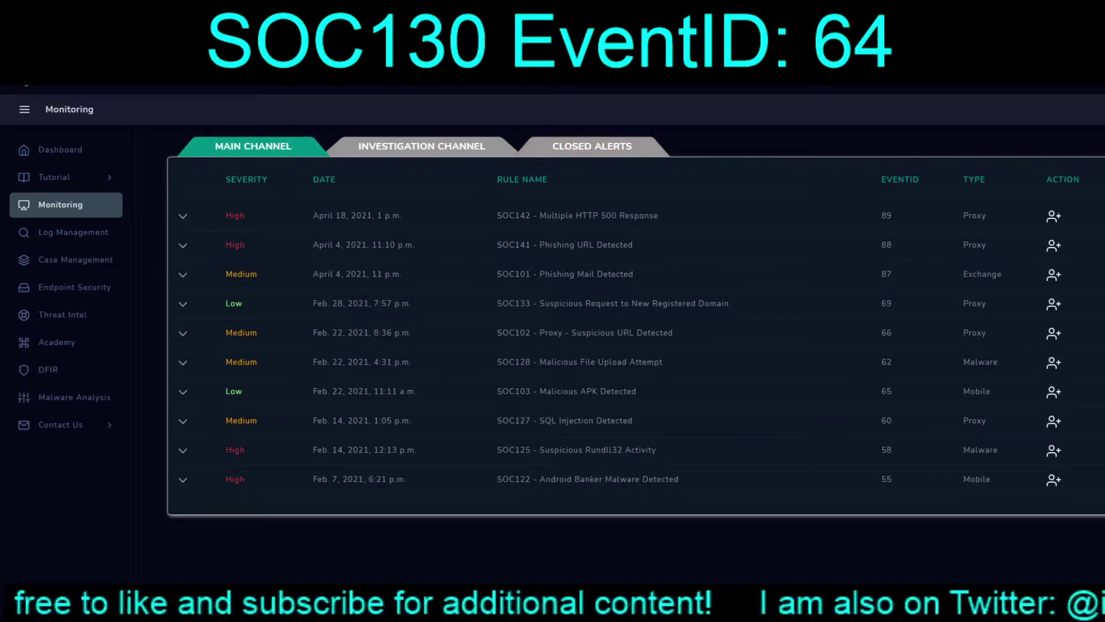